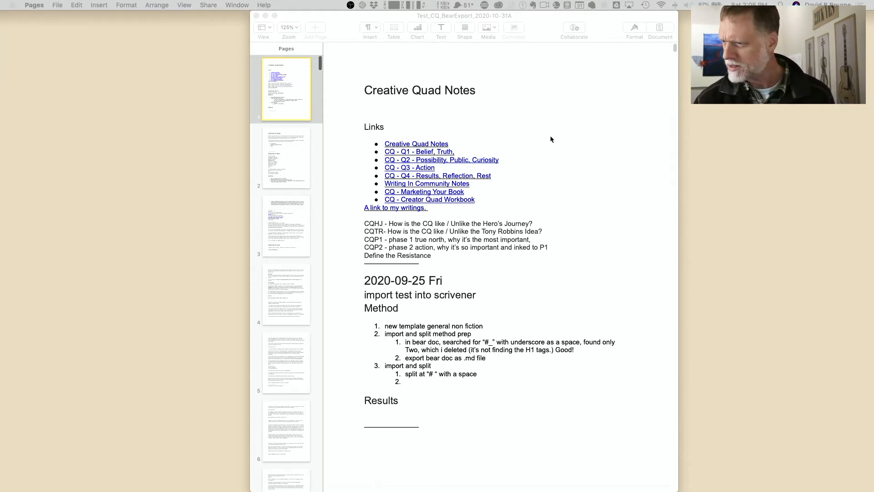
Look over the first four pages of the exported notes, including the full 2020-09-23 Wed entry
click(289, 158)
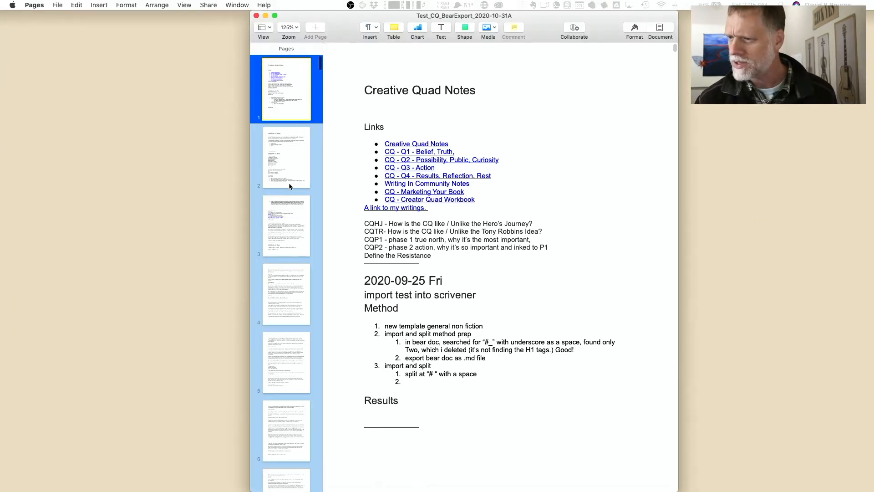
click(291, 226)
click(291, 289)
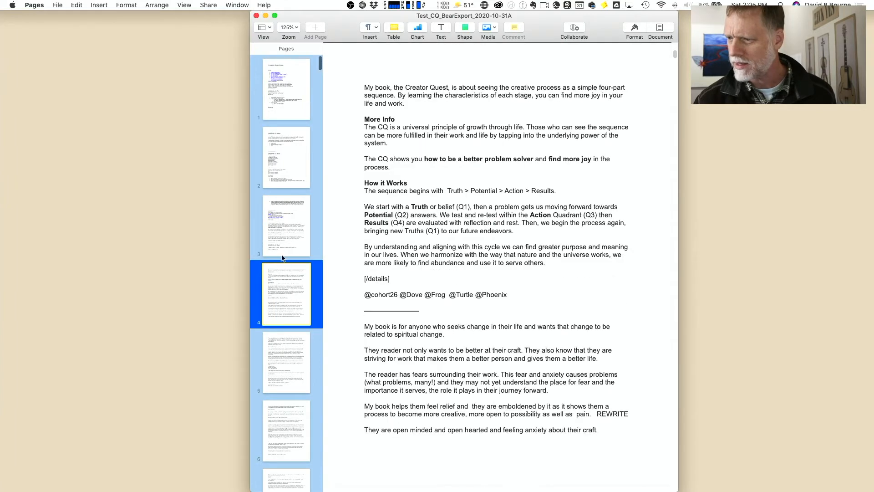
click(274, 156)
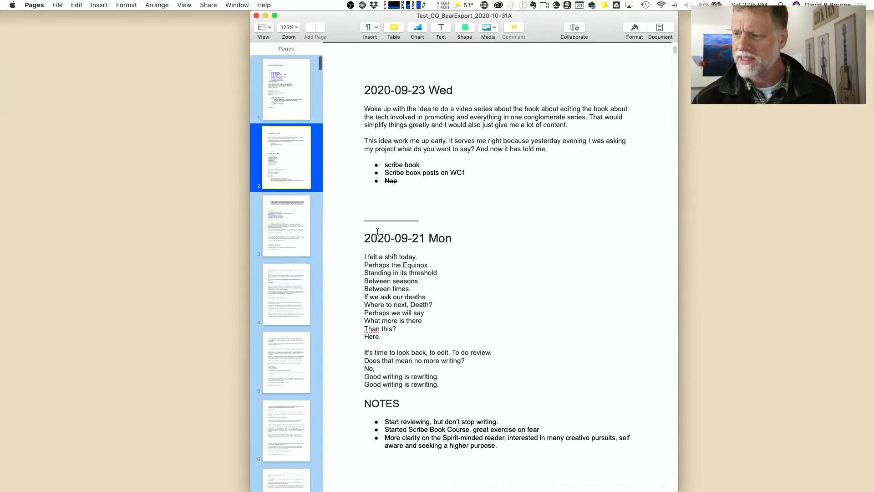
drag(364, 89, 503, 203)
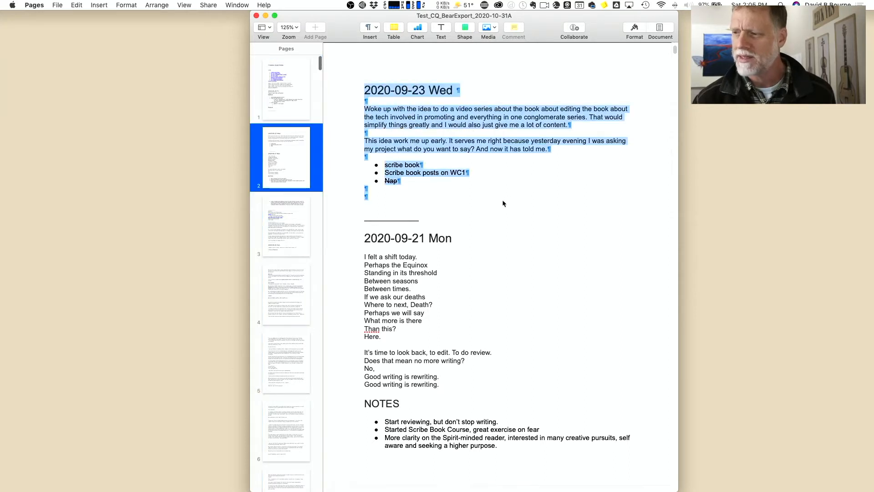
click(476, 182)
Read through the dated entries from 2020-09-21 Mon down to 2020-09-18 Fri to see how they are separated
scroll(445, 240, down, 1)
scroll(445, 240, down, 10)
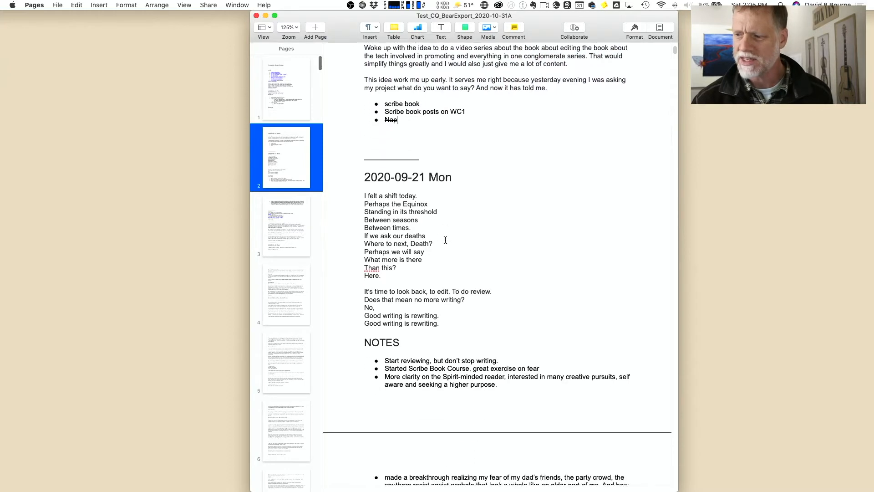
scroll(445, 240, down, 14)
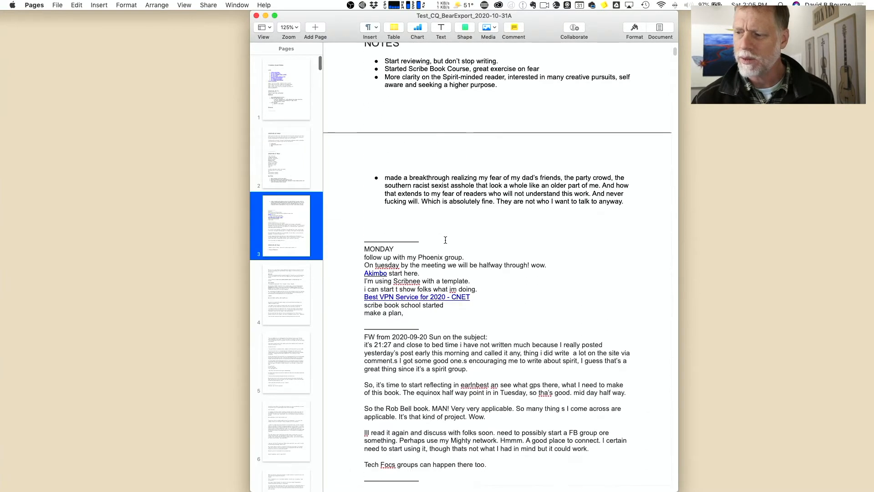
scroll(445, 240, down, 4)
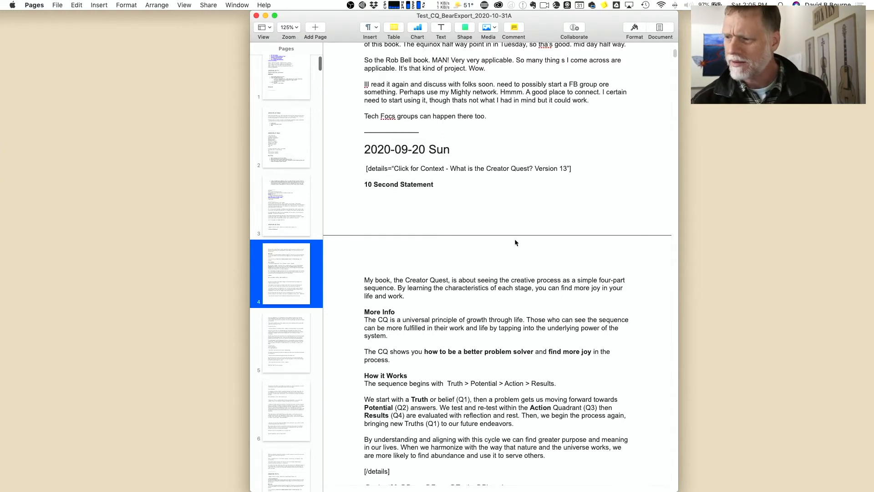
scroll(514, 239, down, 5)
scroll(516, 242, down, 13)
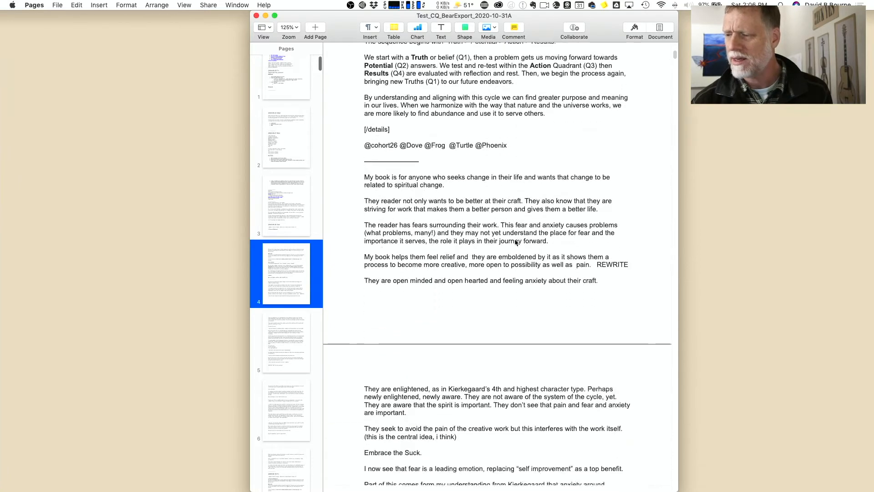
scroll(515, 242, down, 17)
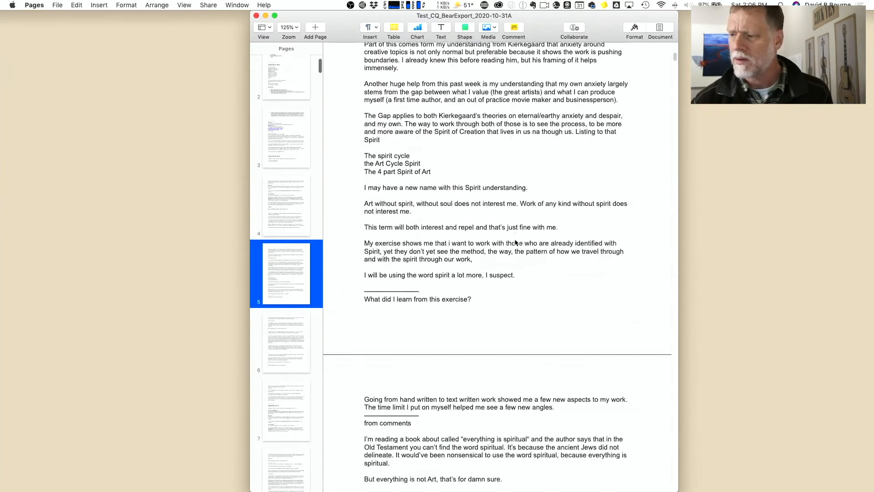
scroll(515, 242, down, 11)
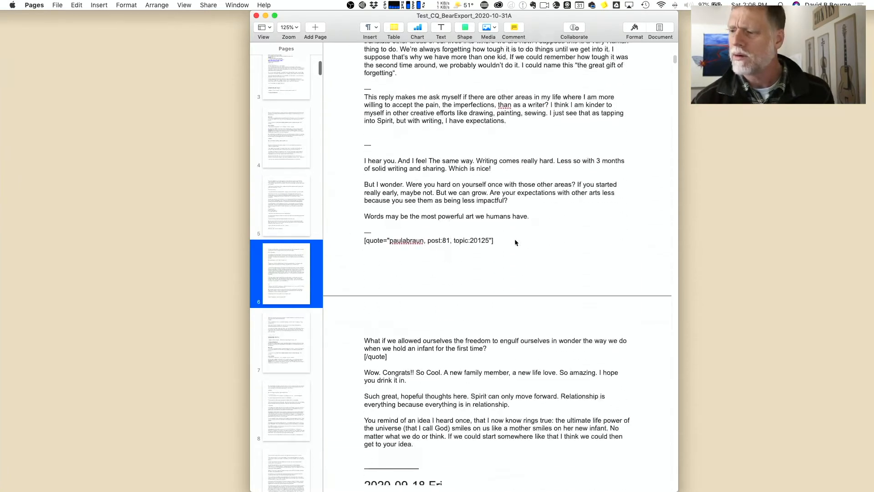
scroll(516, 241, down, 6)
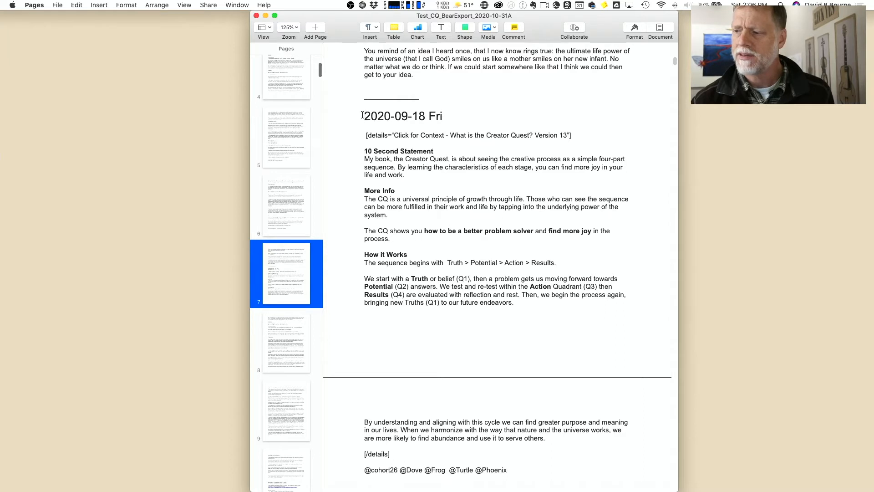
Examine the 2020-09-18 Fri entry, comparing its date heading with the body text below the divider
drag(360, 116, 471, 117)
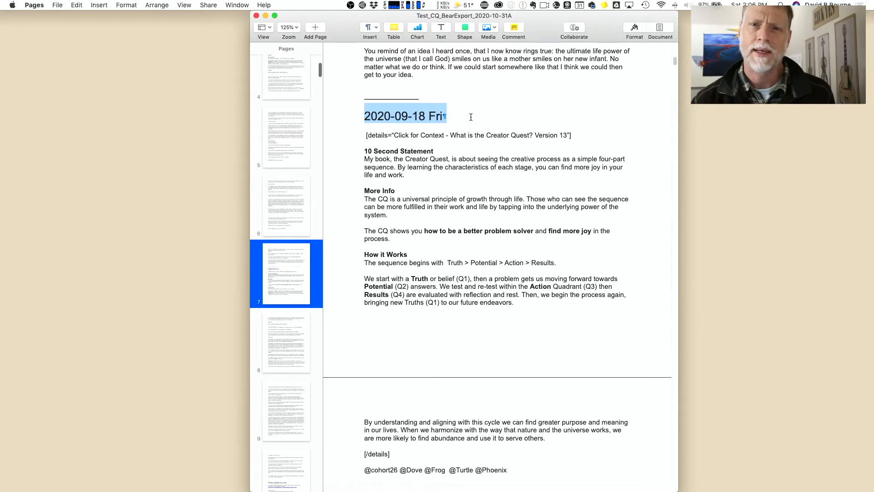
click(430, 214)
scroll(429, 214, down, 8)
scroll(430, 214, down, 3)
click(357, 262)
drag(357, 262, 455, 387)
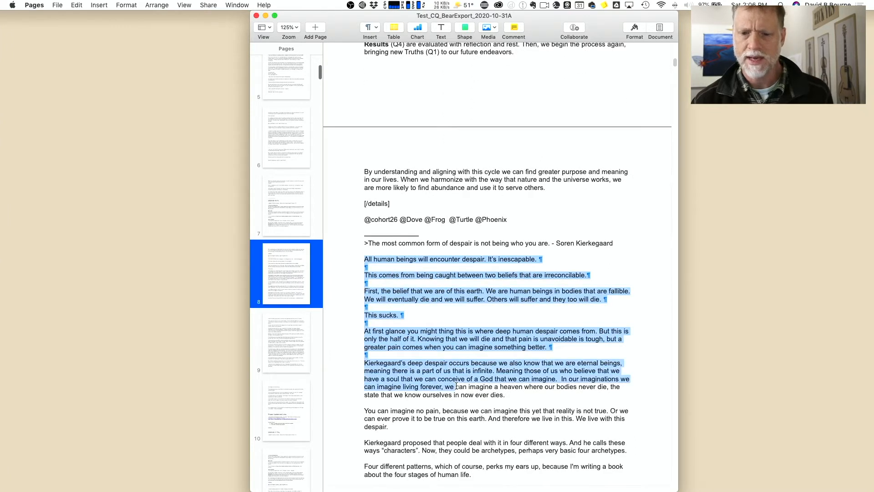
click(432, 311)
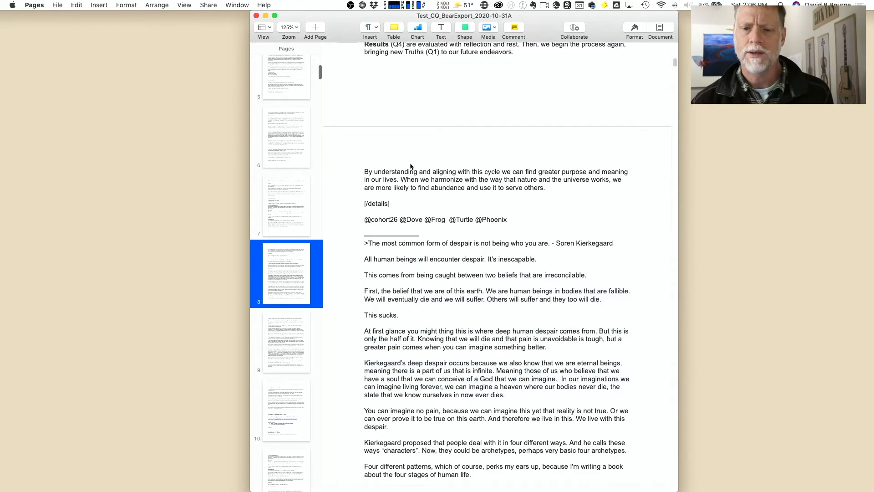
scroll(410, 166, up, 8)
scroll(410, 164, up, 3)
drag(356, 104, 485, 113)
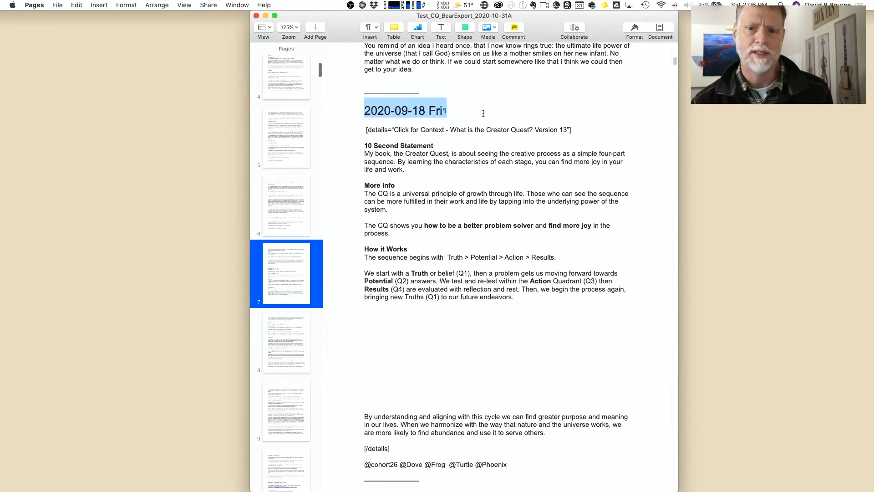
click(459, 117)
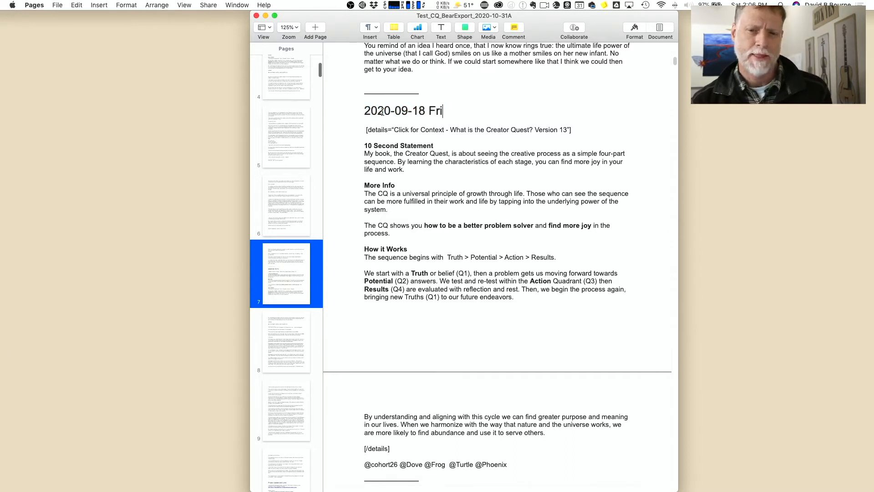
Insert a new line reading #SPLITHERE directly above the 2020-09-18 Fri heading
click(353, 110)
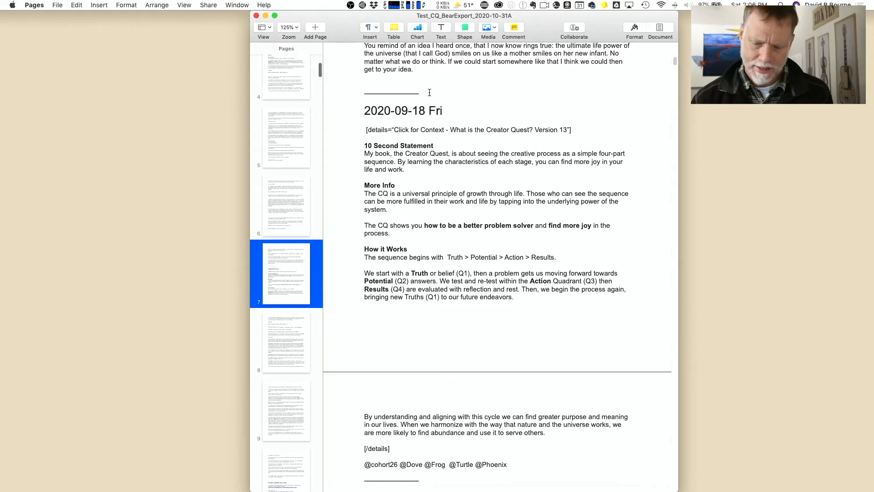
key(Return)
key(Up)
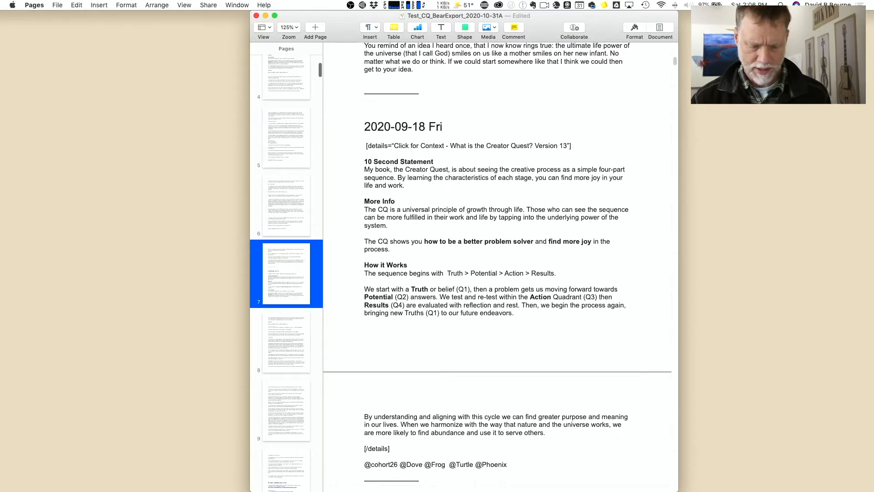
text(#SPLI)
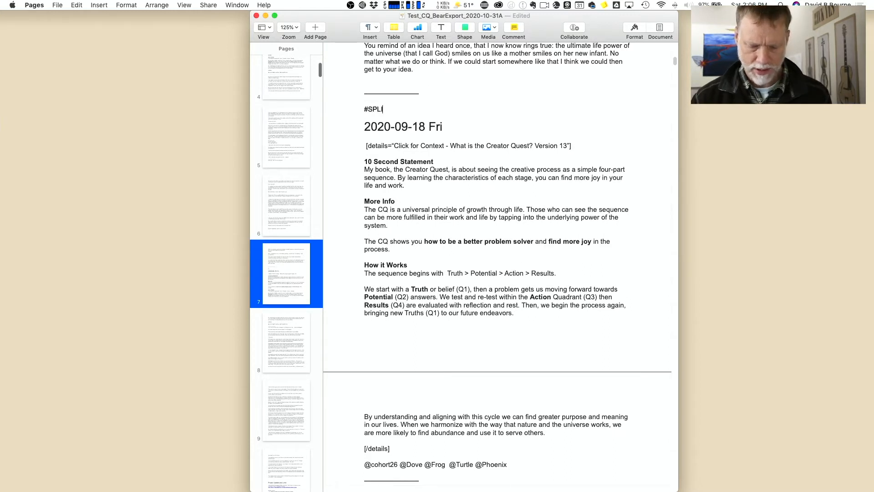
text(THERE)
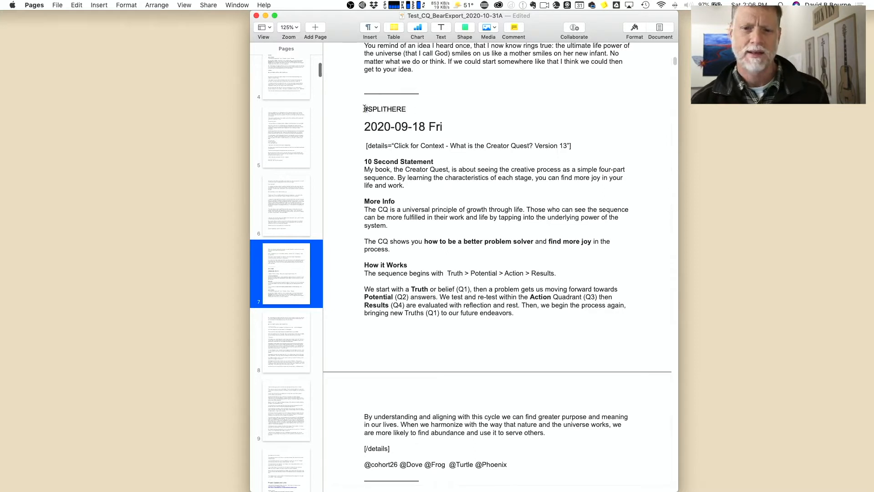
Copy the #SPLITHERE marker line and paste it above the paragraph "Sin keeps you from true joy."
triple_click(375, 108)
key(super+c)
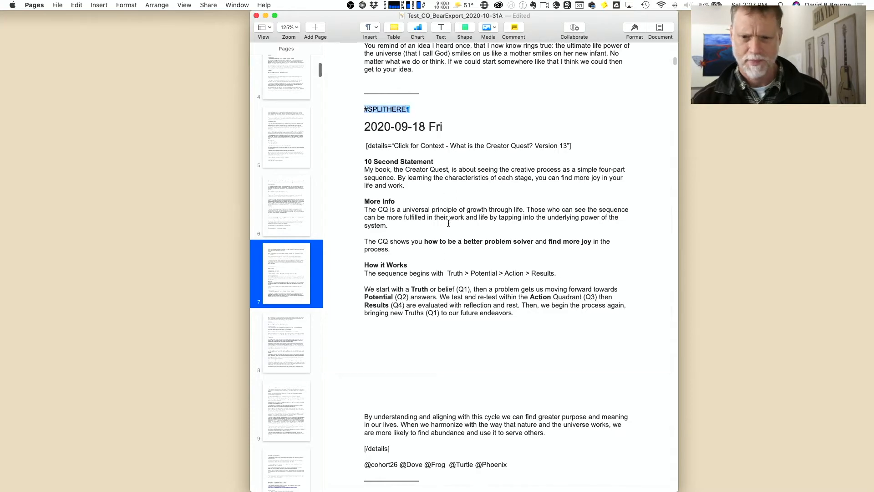
scroll(413, 373, down, 3)
scroll(413, 373, down, 20)
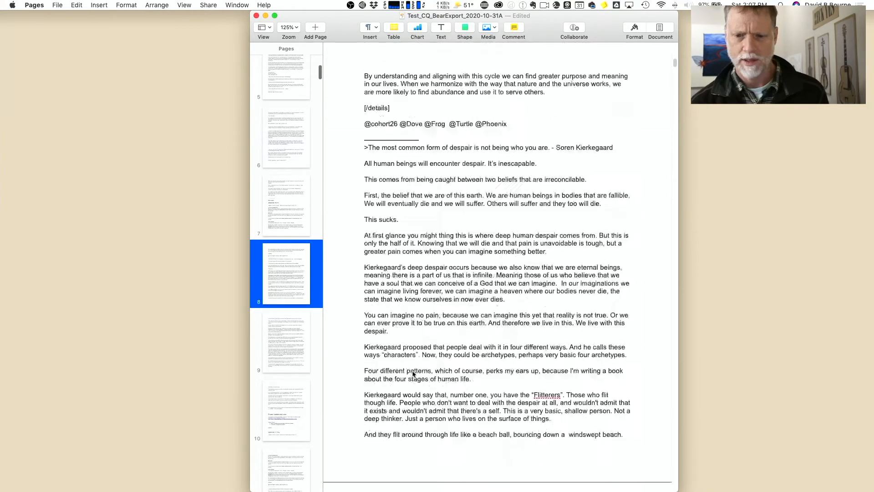
scroll(413, 373, down, 20)
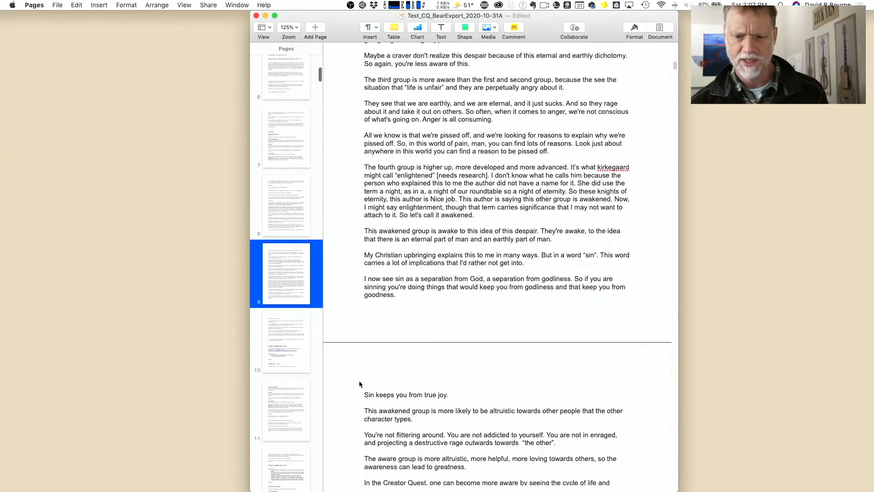
click(368, 382)
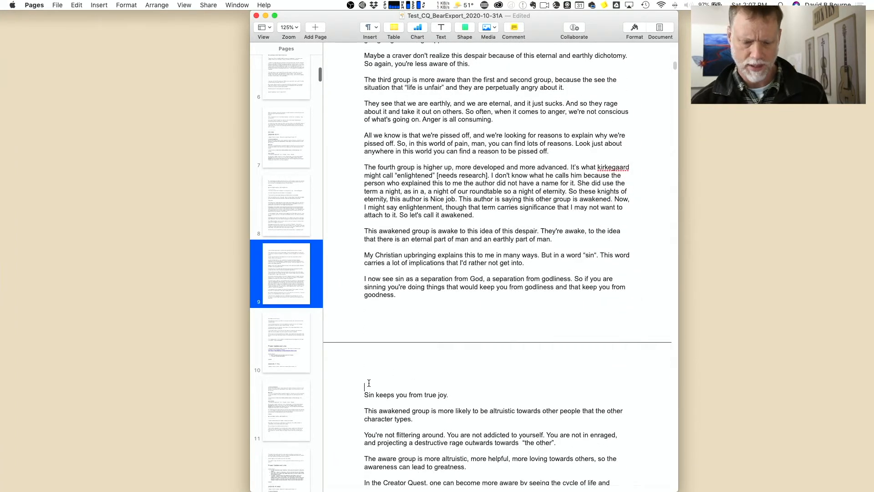
key(super+v)
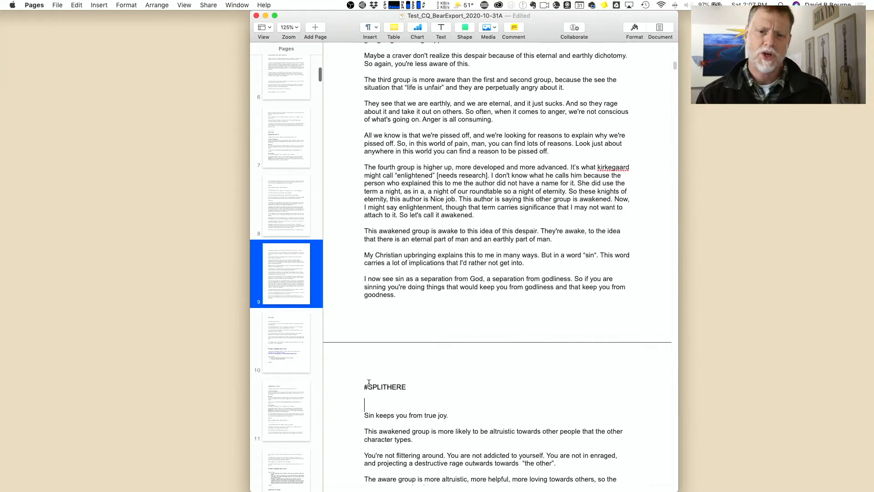
Copy the #SPLITHERE line again and paste it below the divider in the 2020-09-17 Thu entry, before "I woke up thinking"
scroll(420, 390, down, 4)
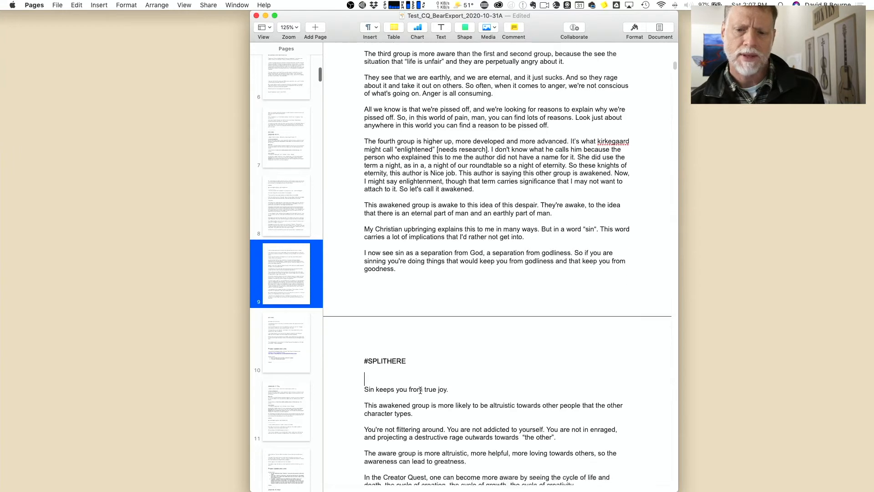
scroll(420, 391, down, 10)
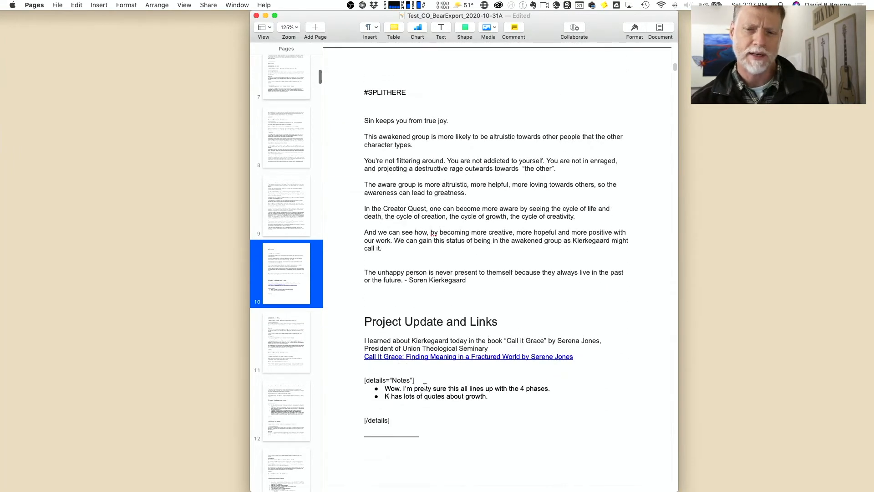
triple_click(373, 93)
key(super+c)
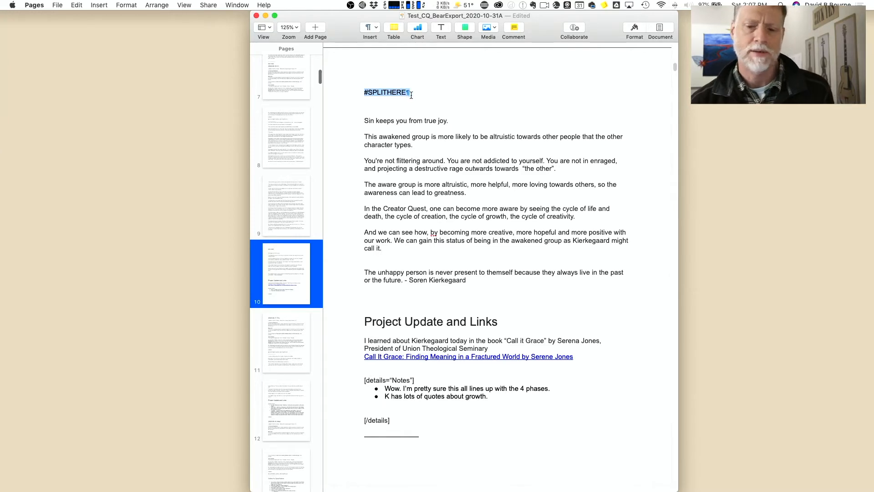
scroll(436, 221, down, 10)
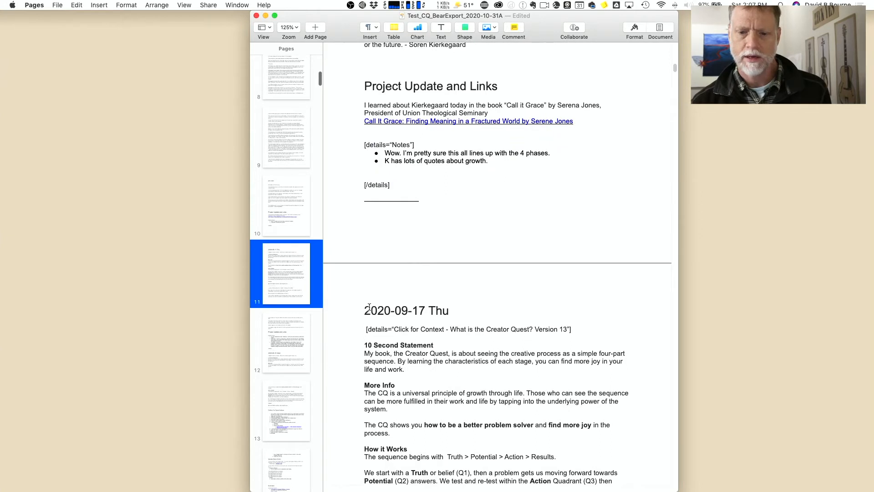
drag(364, 311, 394, 311)
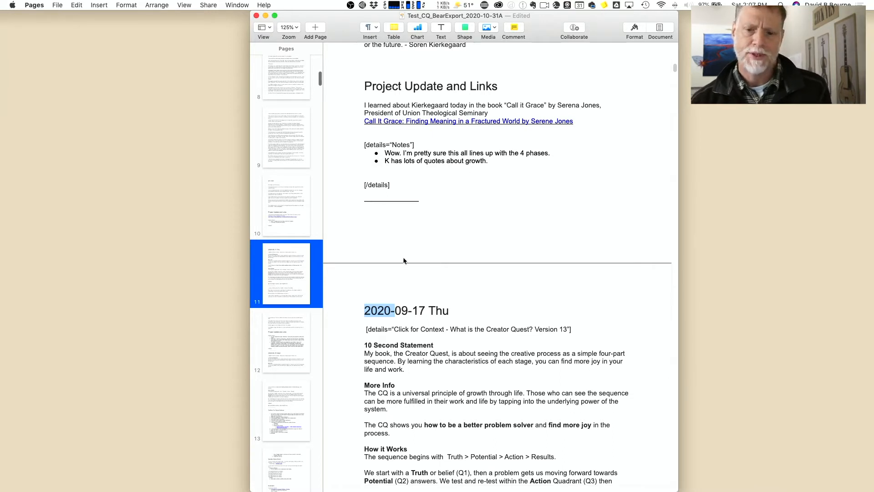
scroll(409, 285, up, 4)
scroll(408, 282, down, 10)
scroll(410, 286, down, 3)
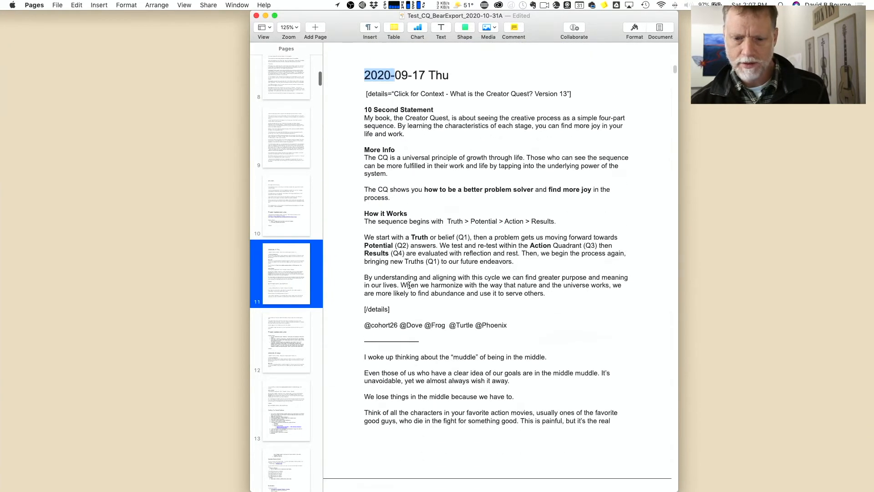
click(427, 342)
key(super+v)
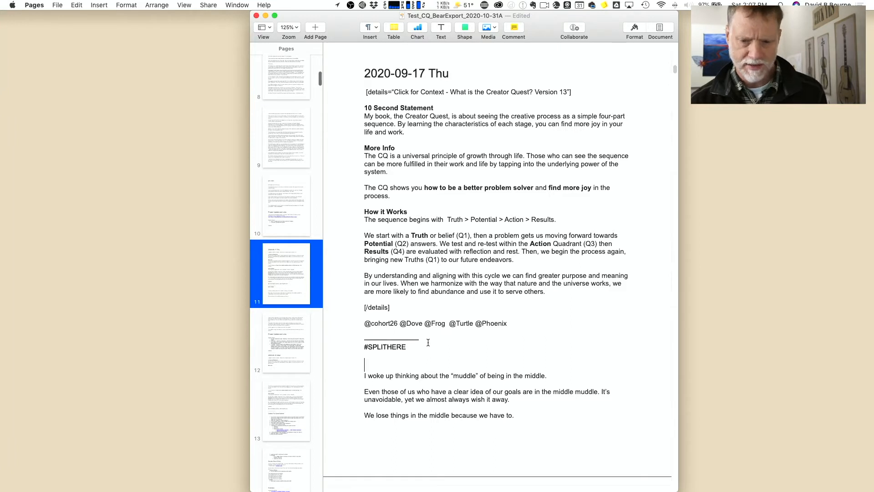
Save the document in the CQ folder under the new name Test_CQ_BearExport_2020-10-31B
key(super+s)
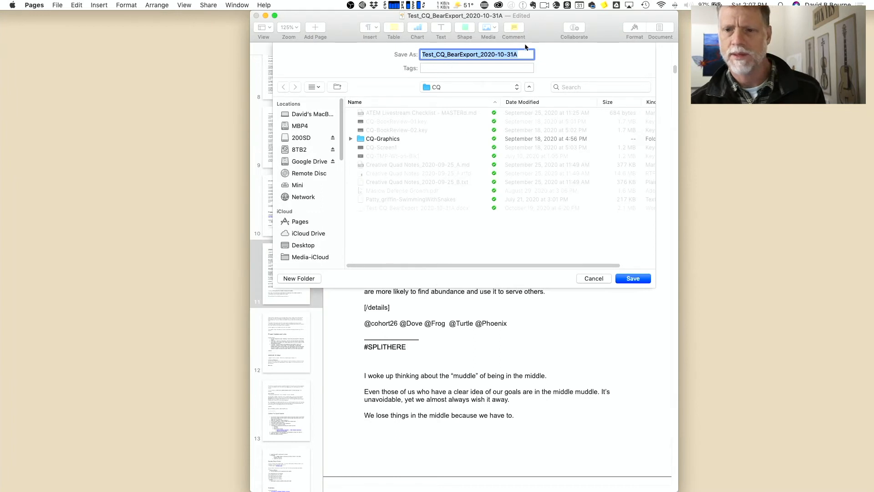
click(518, 56)
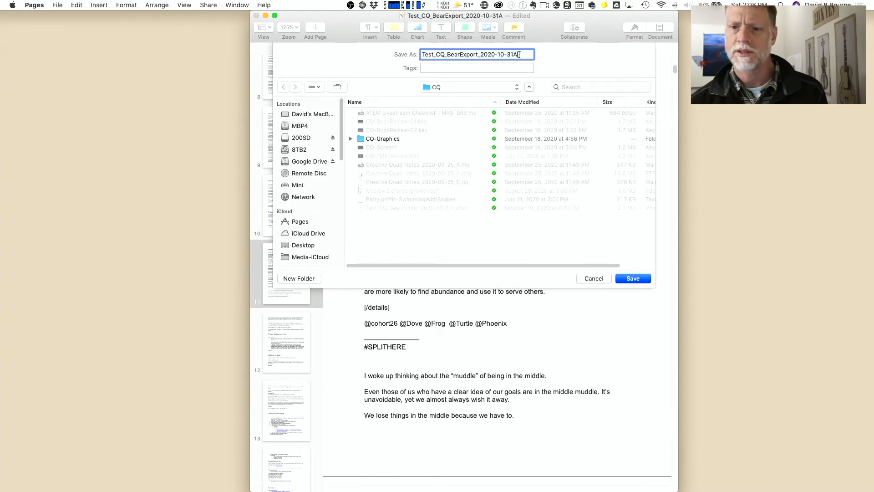
key(BackSpace)
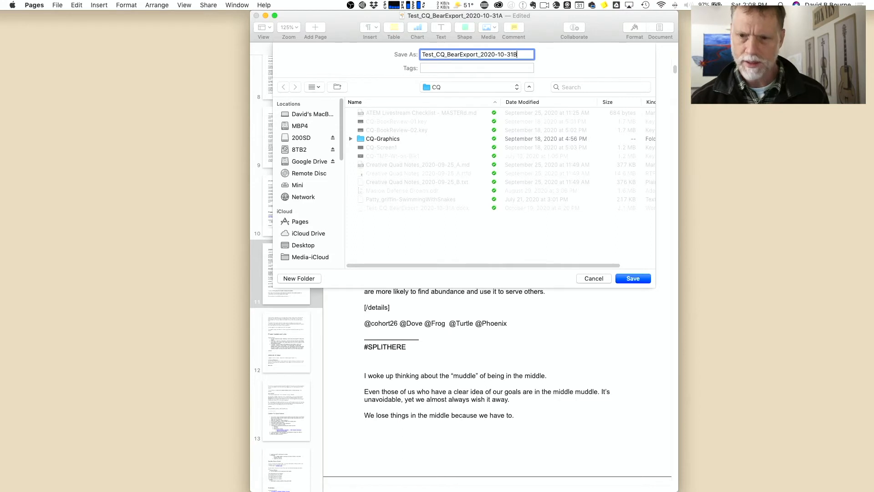
key(Return)
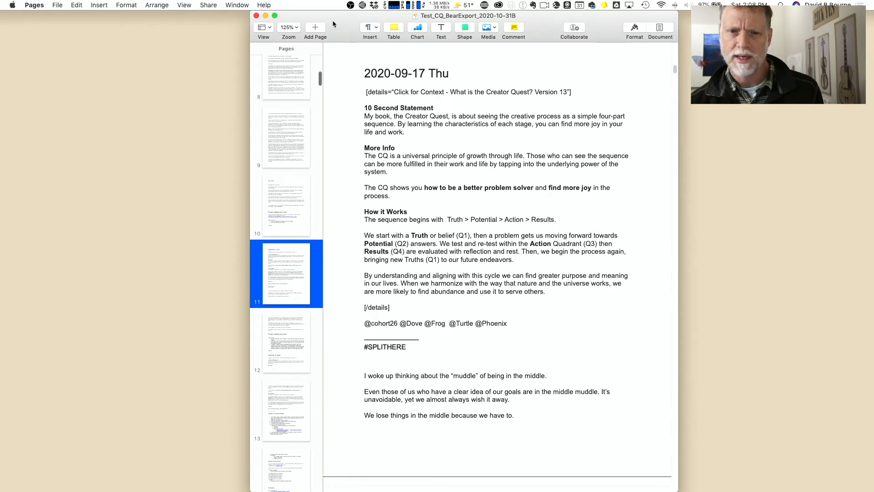
click(33, 5)
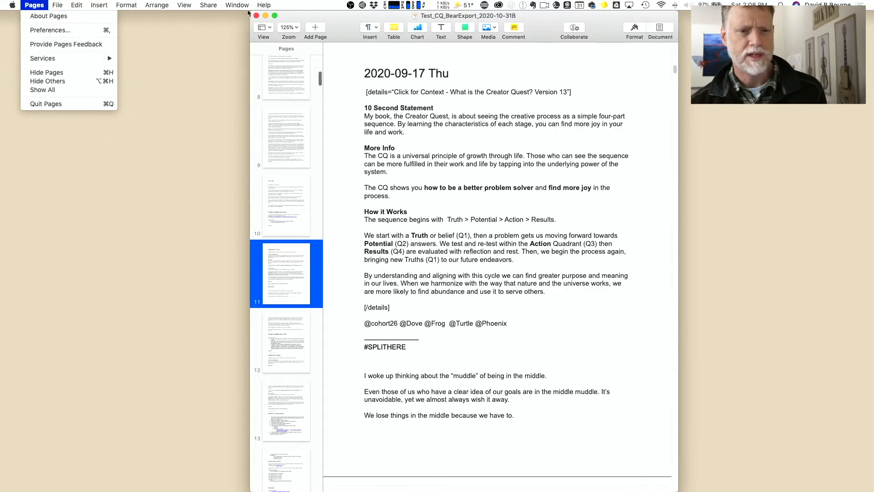
mouse_move(263, 7)
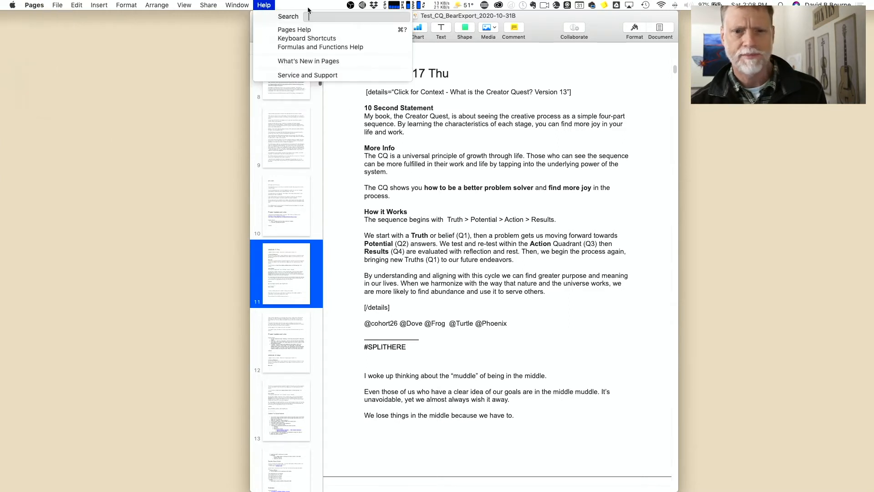
click(427, 74)
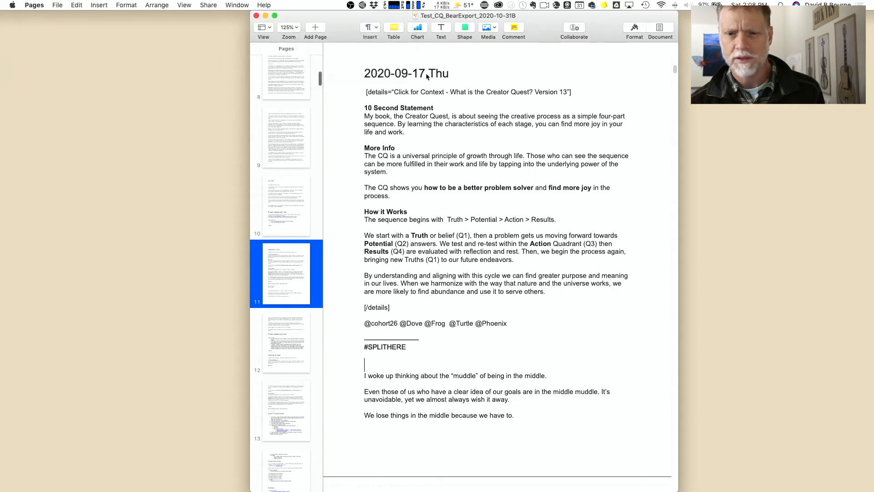
Minimize the document, switch to Scrivener and start a new project from the General Non-Fiction template
click(265, 15)
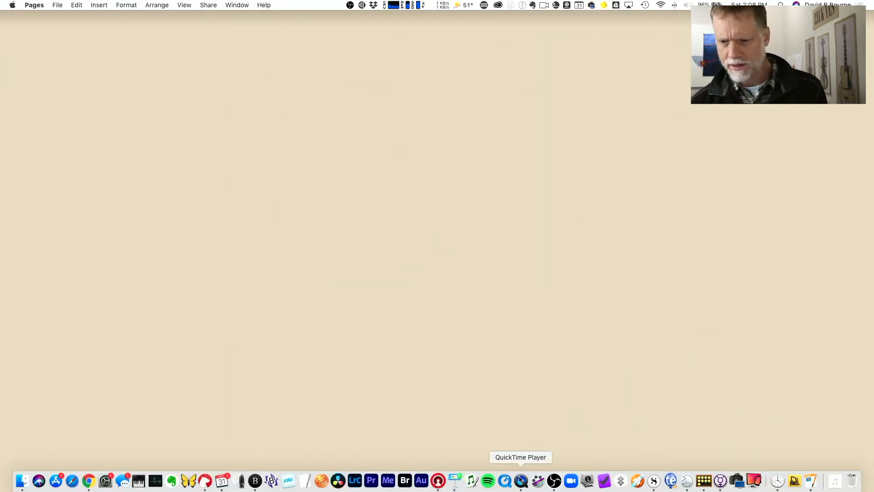
click(654, 481)
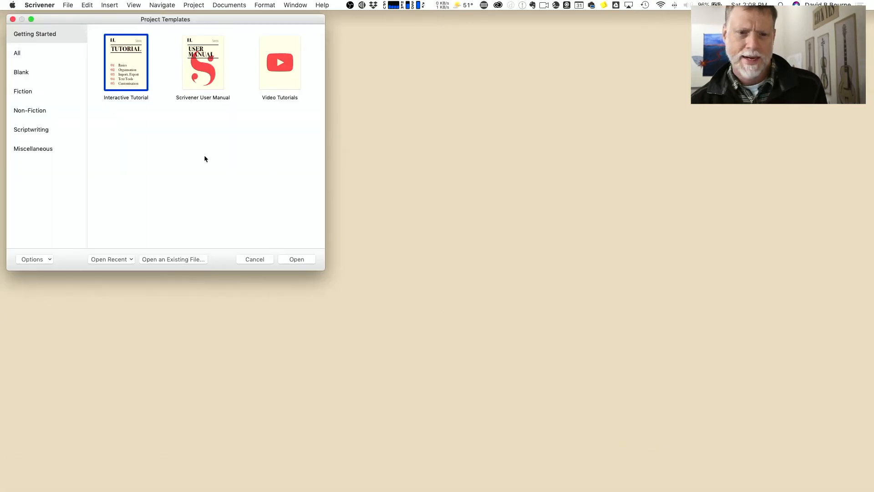
click(30, 114)
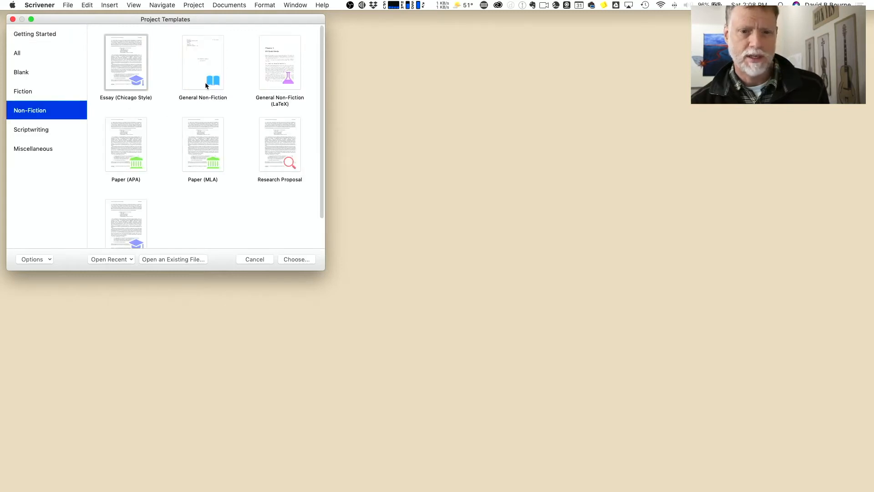
click(207, 81)
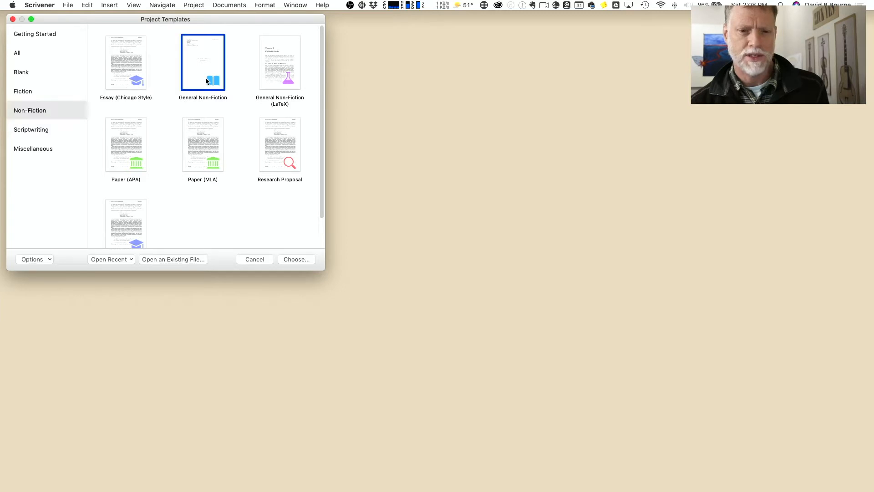
click(297, 260)
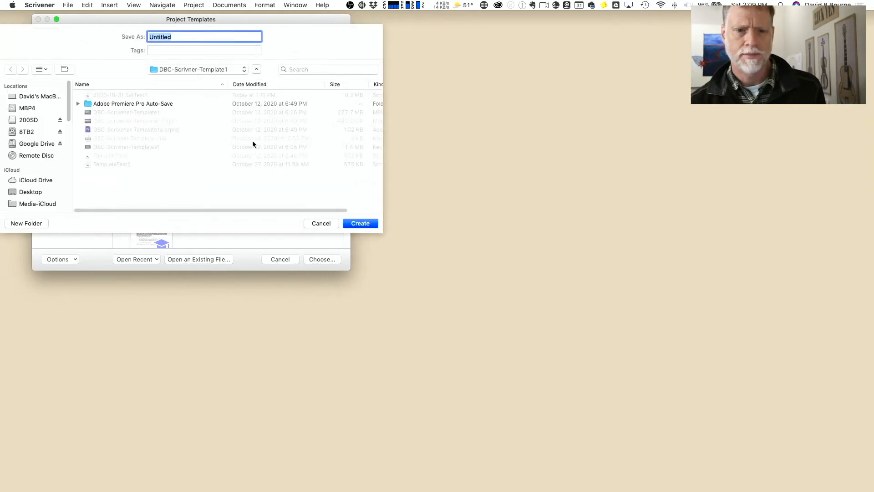
Create the project as Test2 in the DBC-Scrivner-Template1 folder and enlarge its window
text(Test)
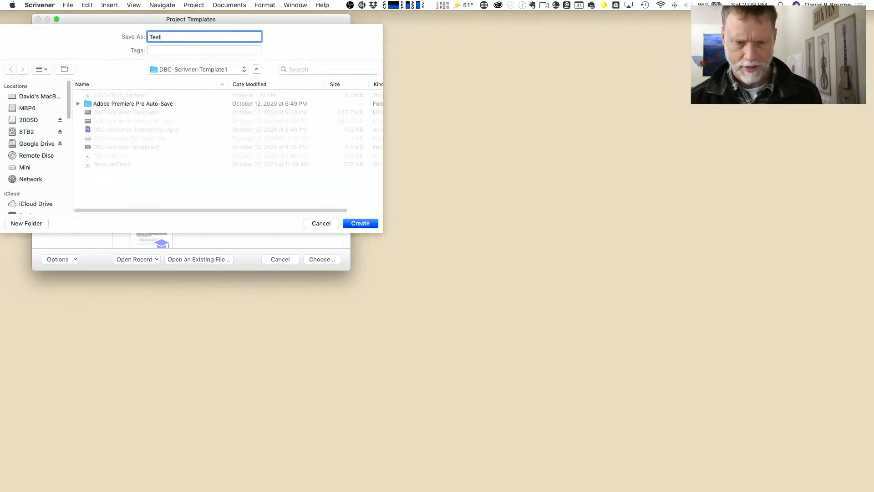
text(2)
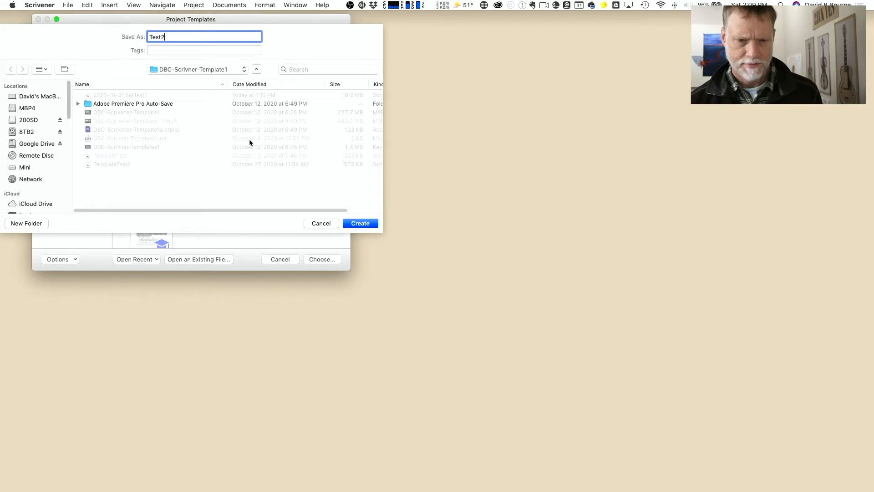
click(364, 226)
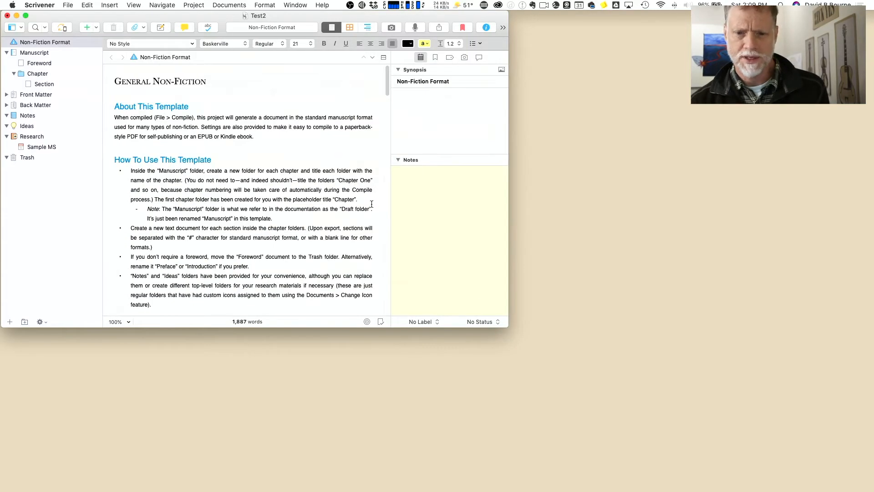
drag(508, 327, 647, 487)
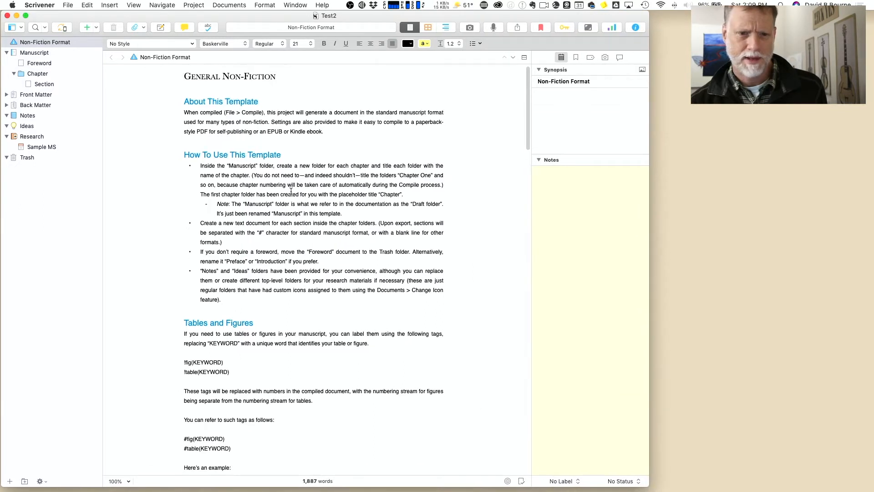
Start Import and Split for the Manuscript folder and choose Test_CQ_BearExport_2020-10-31A.docx from Dropbox's _ACTIVE/CQ folder
click(31, 53)
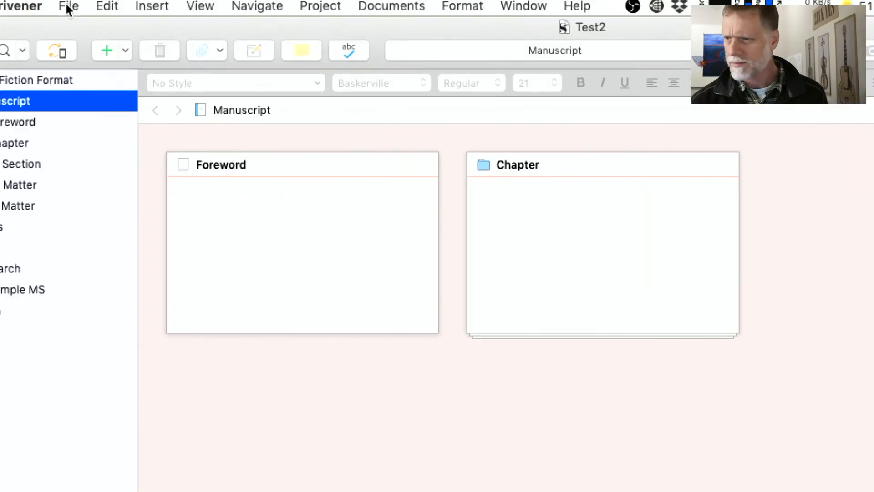
click(68, 7)
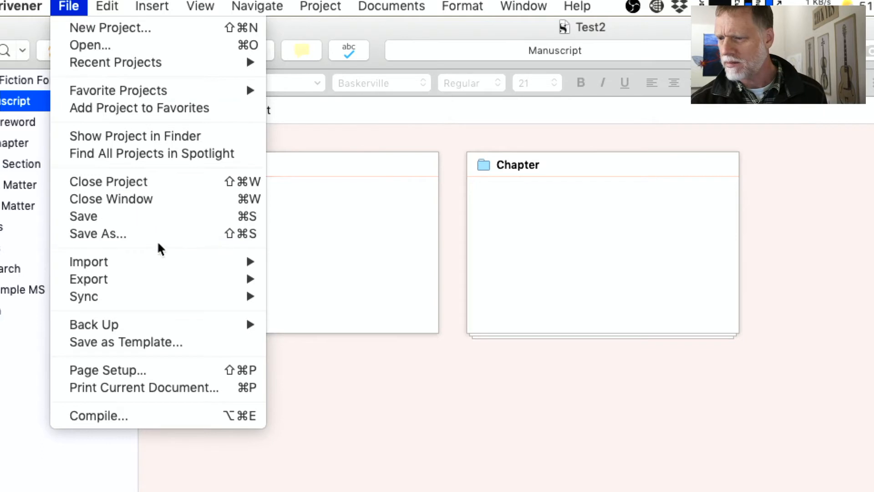
mouse_move(165, 264)
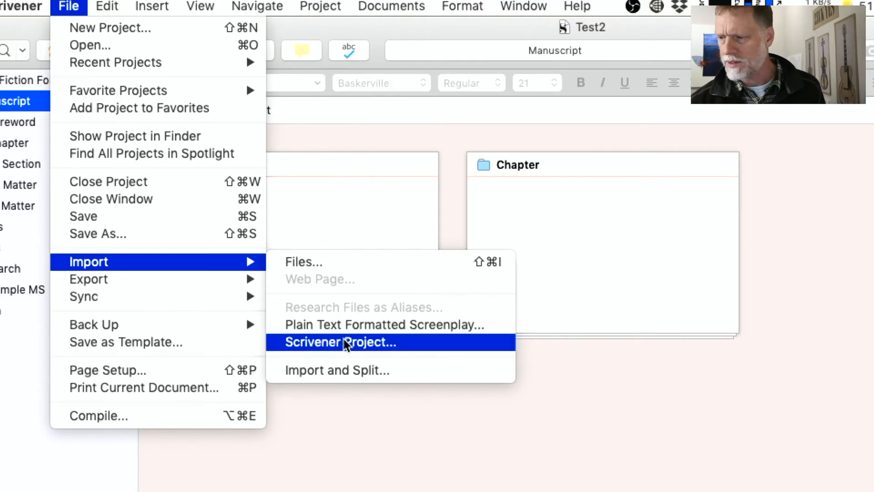
click(358, 371)
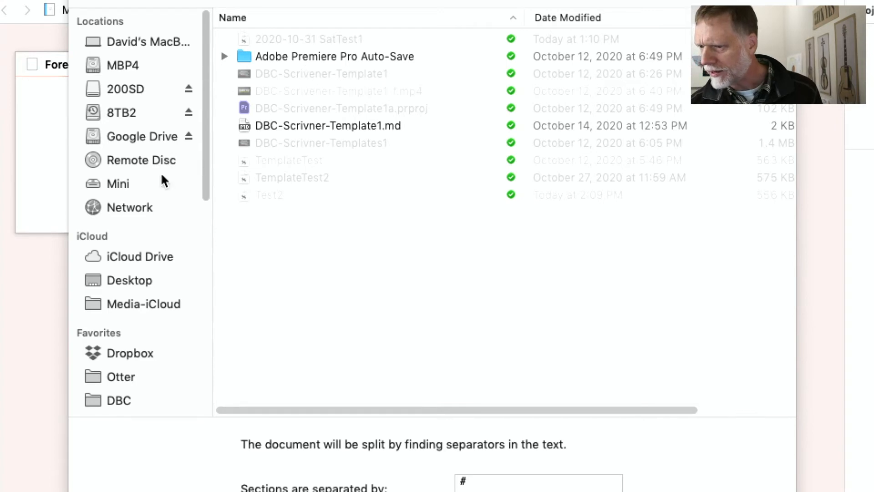
click(132, 348)
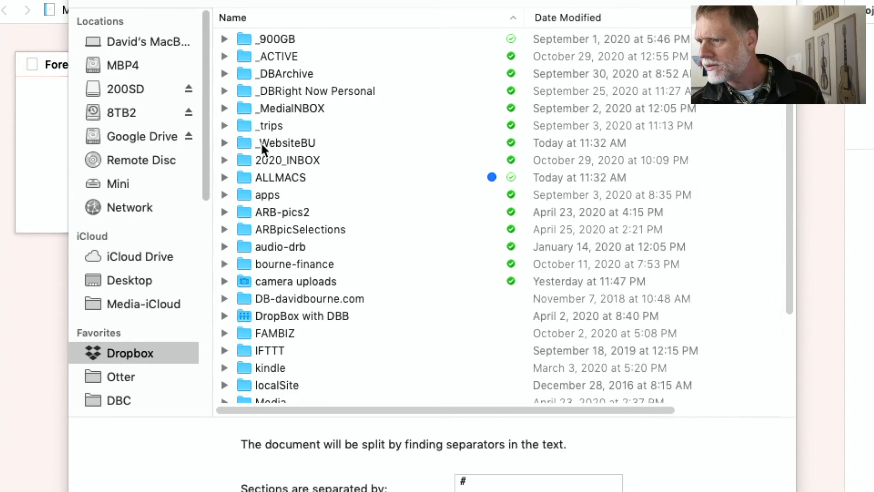
double_click(255, 54)
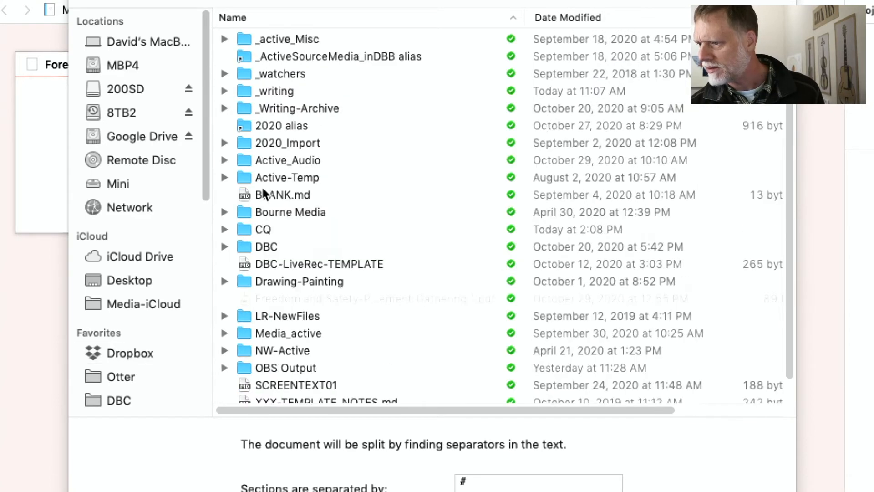
double_click(259, 229)
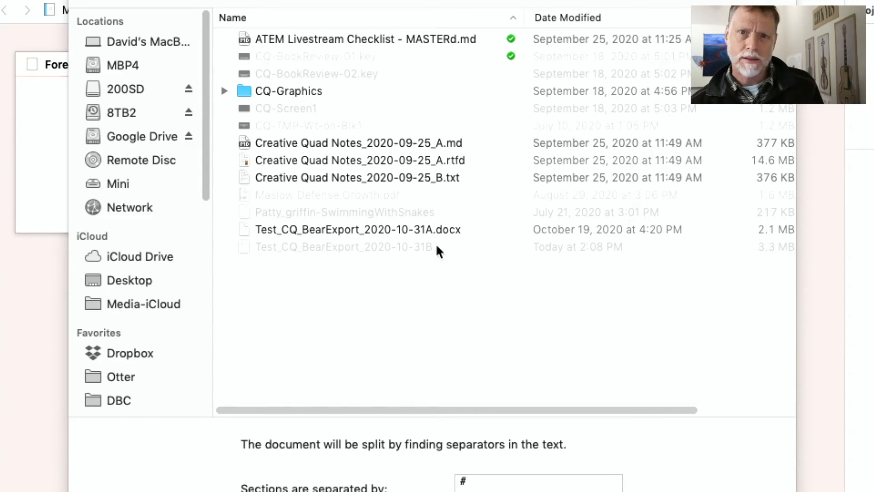
click(405, 228)
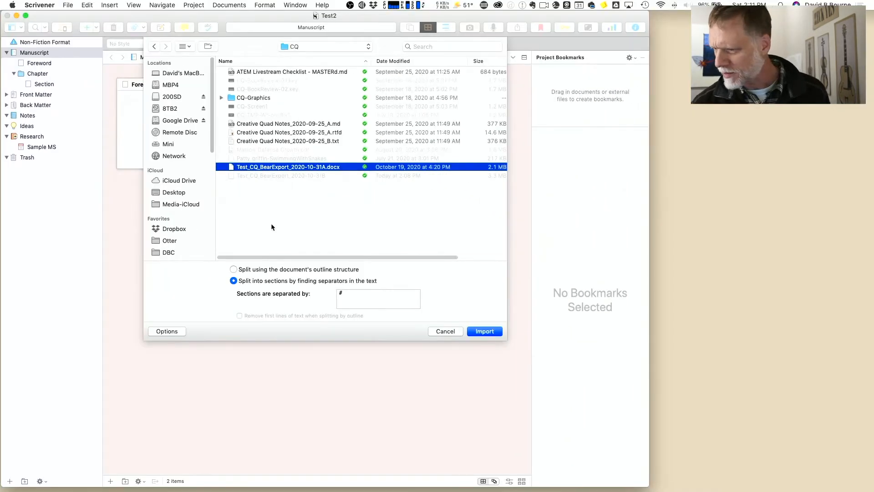
Toggle the import options' visibility and try the outline-structure split before returning to splitting by separators in the text
click(171, 331)
click(172, 330)
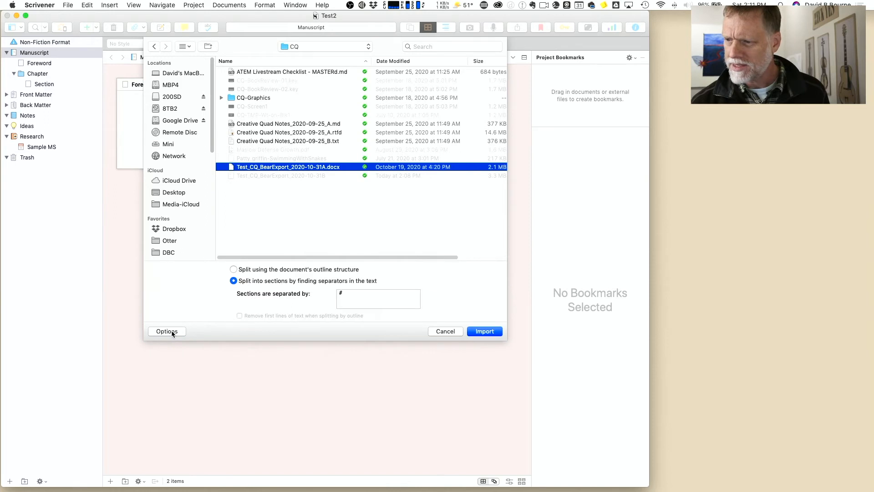
click(172, 331)
click(172, 331)
click(172, 331)
click(171, 331)
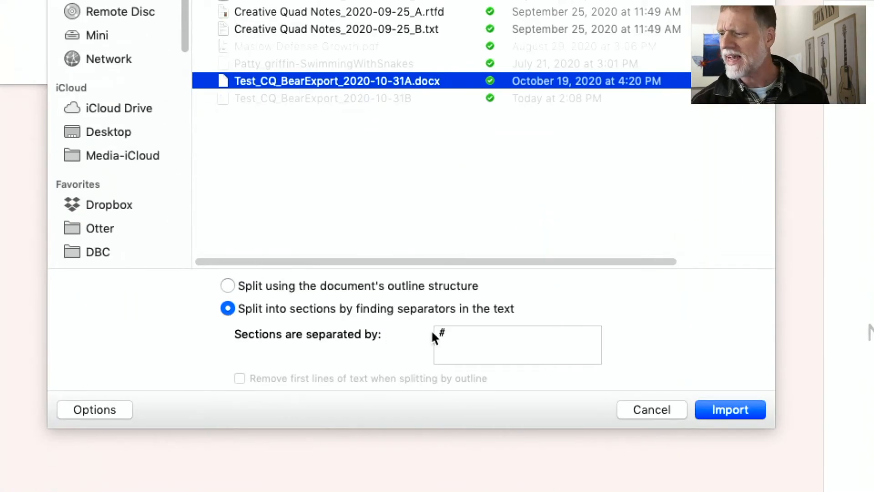
click(334, 289)
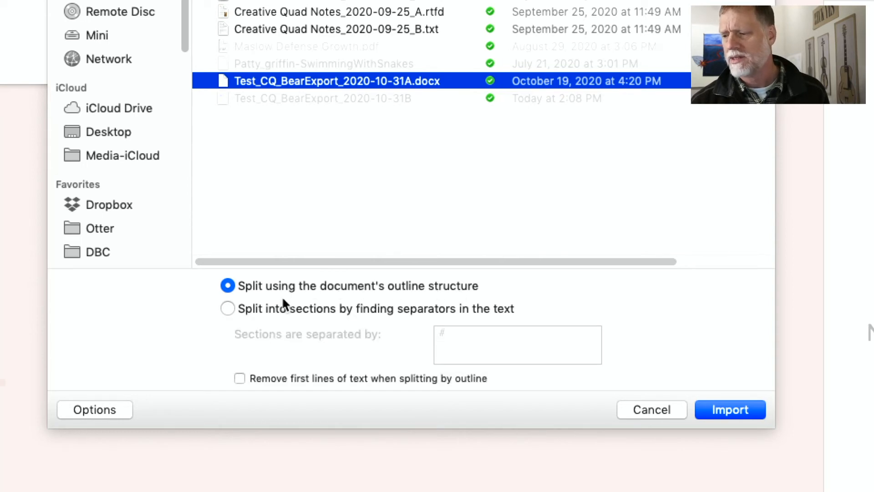
click(227, 308)
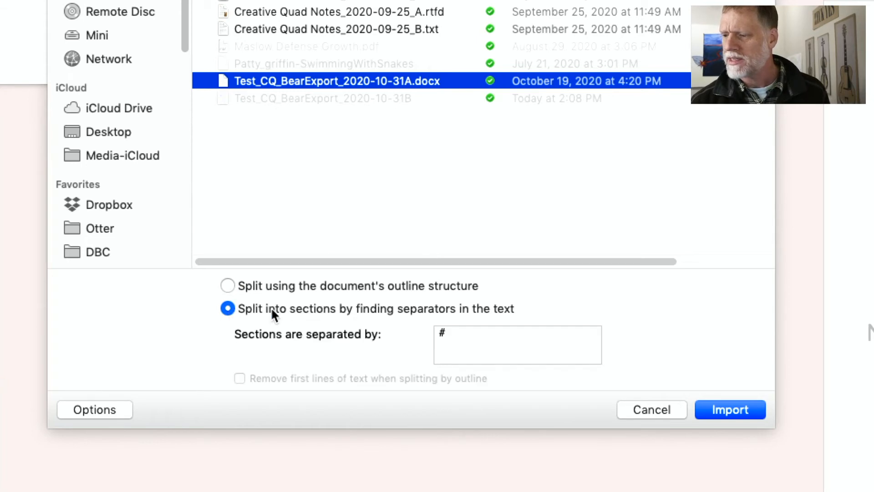
Enter 2020- as the section separator for the import
double_click(464, 335)
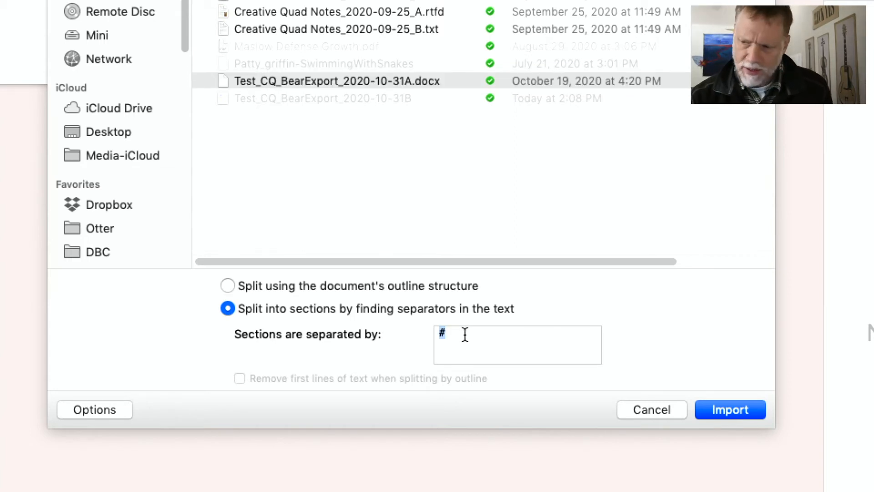
text(20202)
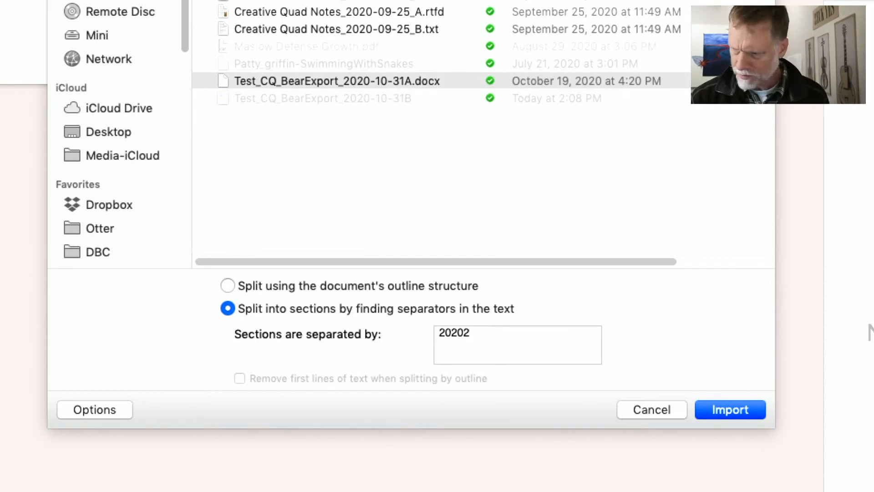
key(BackSpace)
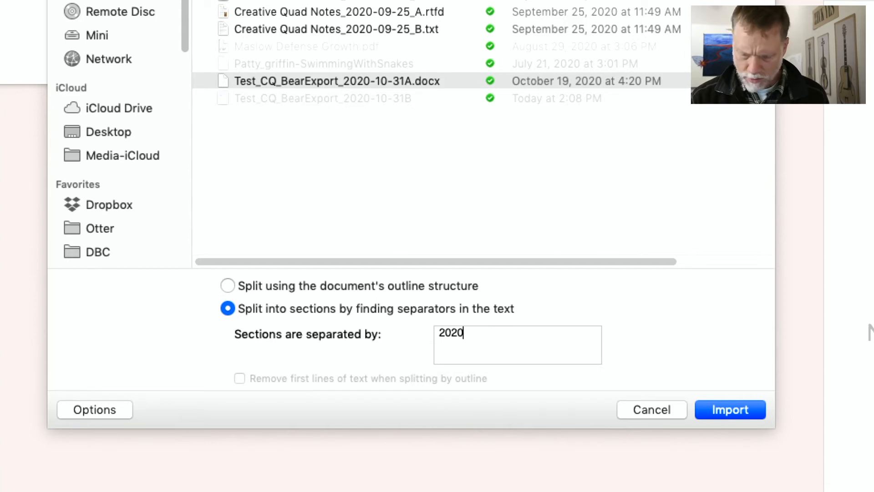
text(-)
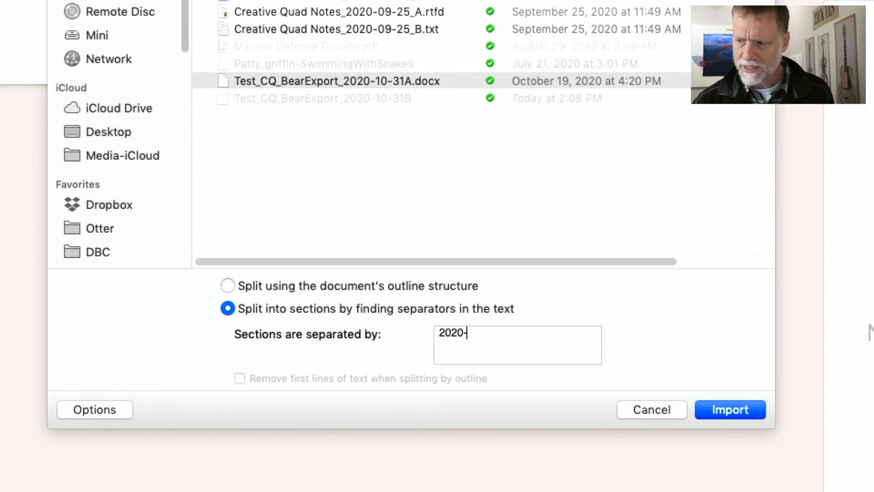
Replace the section separator with #SPLITHERE, without a trailing line break
drag(492, 340, 430, 336)
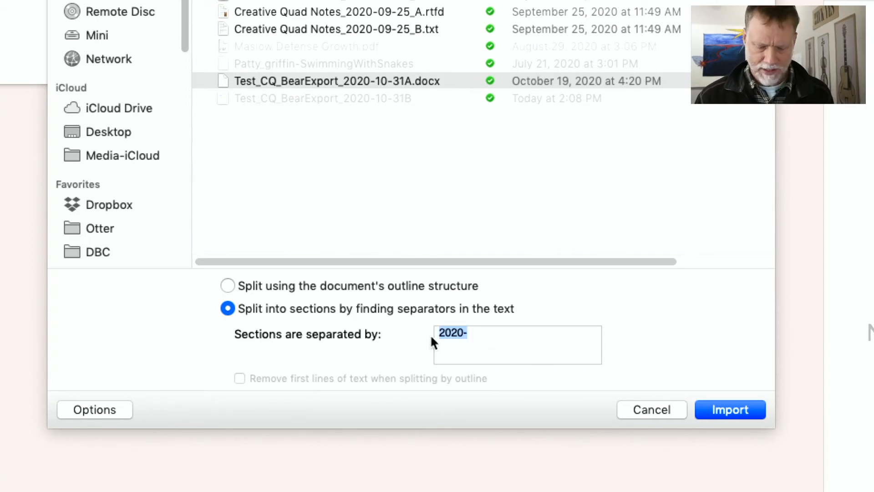
text(#SPLITHERE)
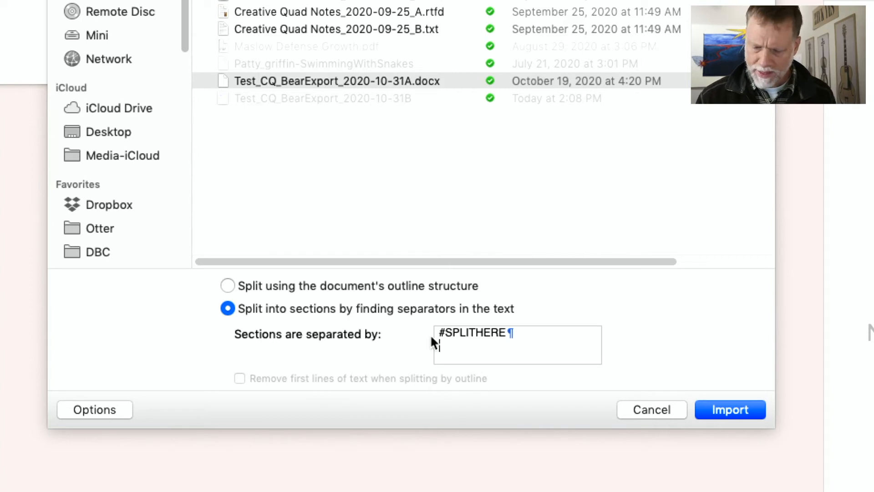
key(BackSpace)
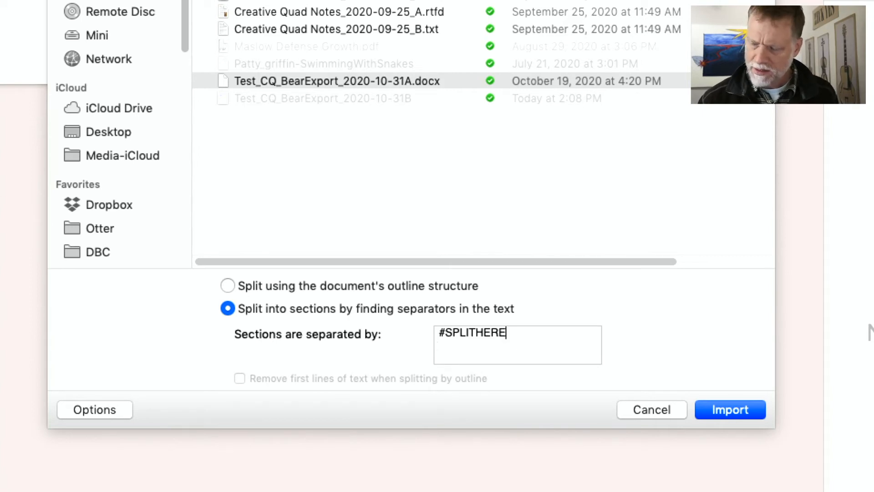
Replace the section separator with 2020- and import the split document into the Manuscript folder
drag(438, 332, 511, 334)
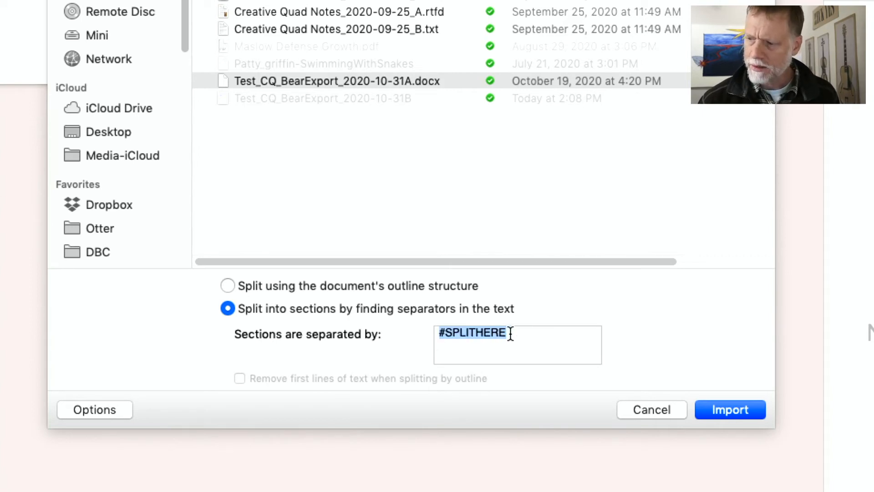
click(516, 334)
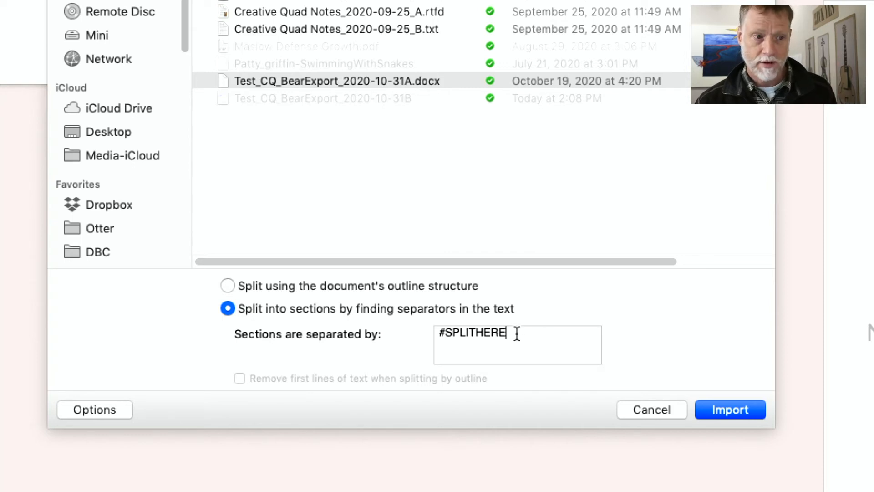
triple_click(532, 337)
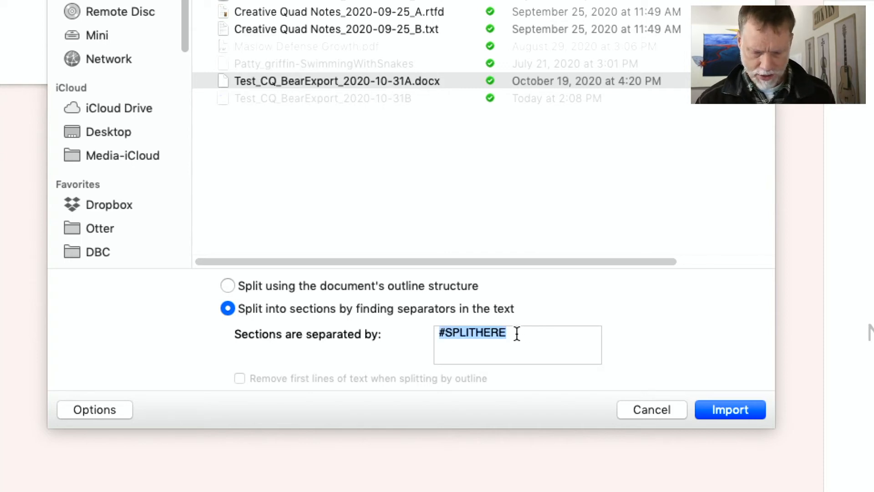
text(2020-)
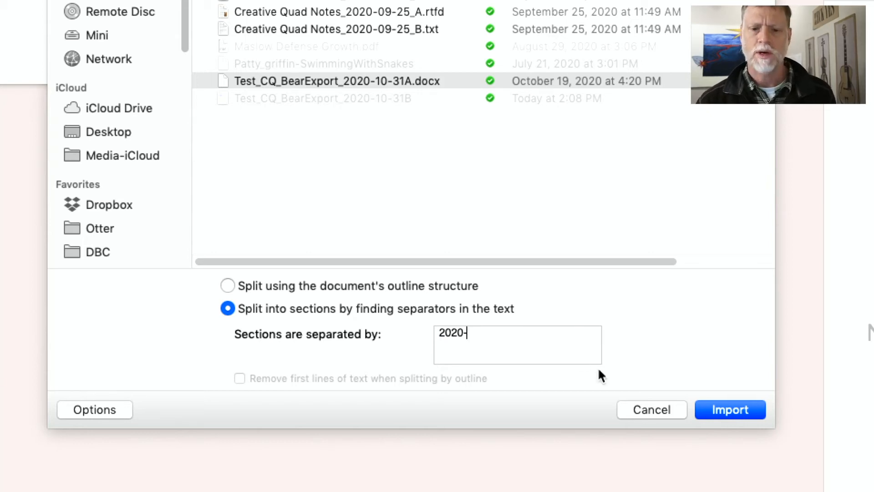
click(749, 412)
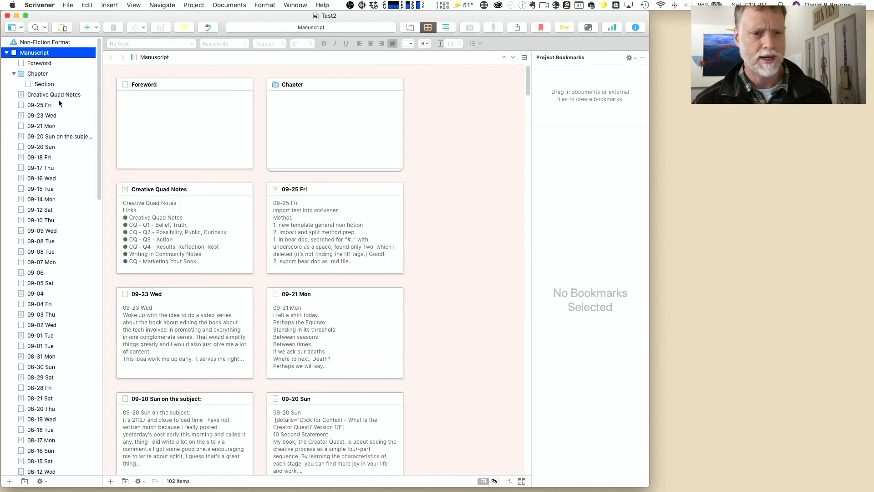
Review the imported notes 09-23 Wed, 09-20 Sun on the subject, 09-18 Fri and 09-15 Tue, and return to the Manuscript corkboard
click(26, 118)
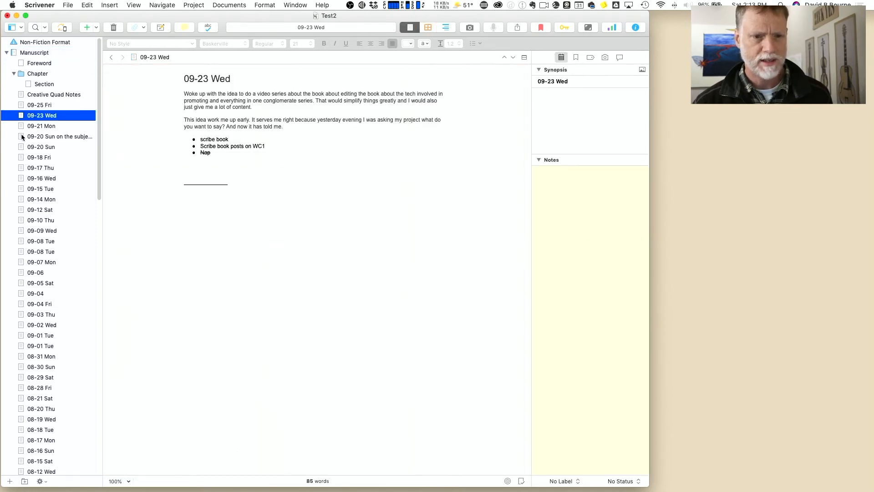
click(22, 136)
click(24, 157)
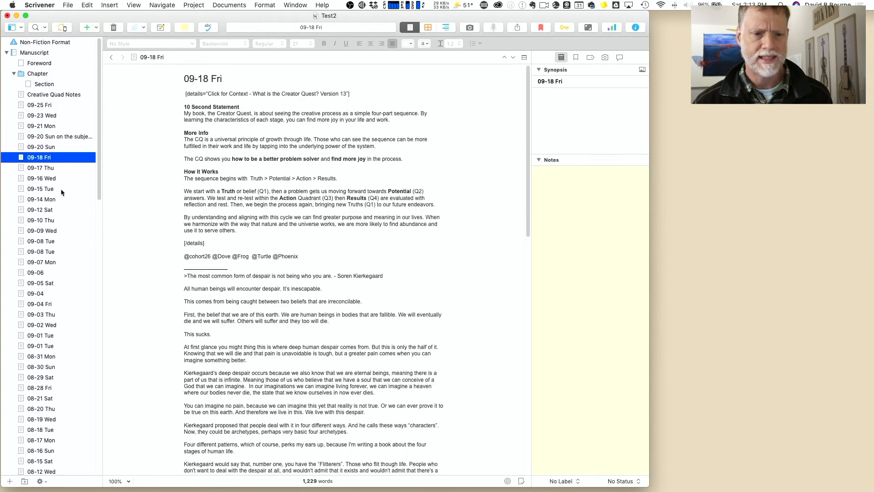
click(19, 189)
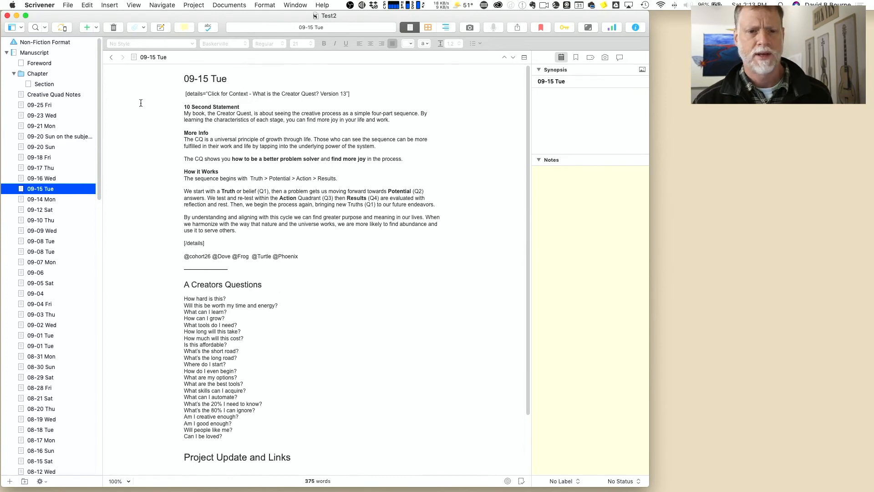
click(33, 53)
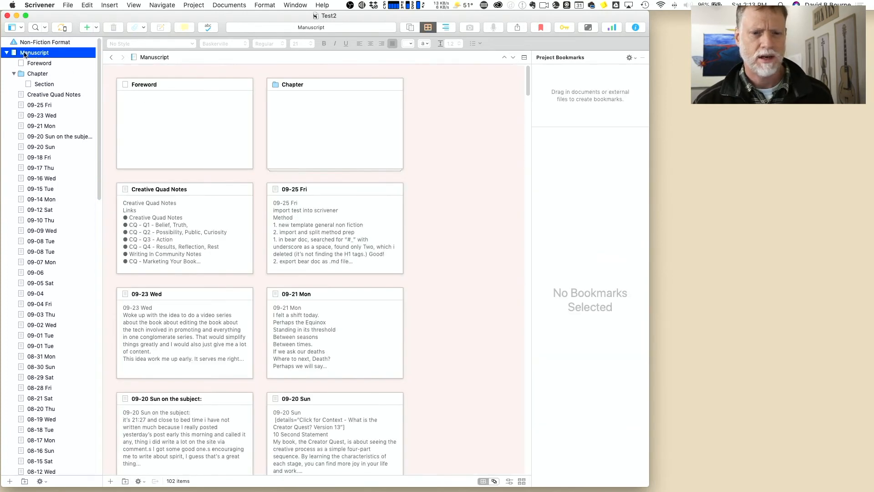
Widen the project window and reorder the corkboard, placing "09-20 Sun on the subject:" before 09-21 Mon and 09-17 Thu before 09-23 Wed
click(439, 182)
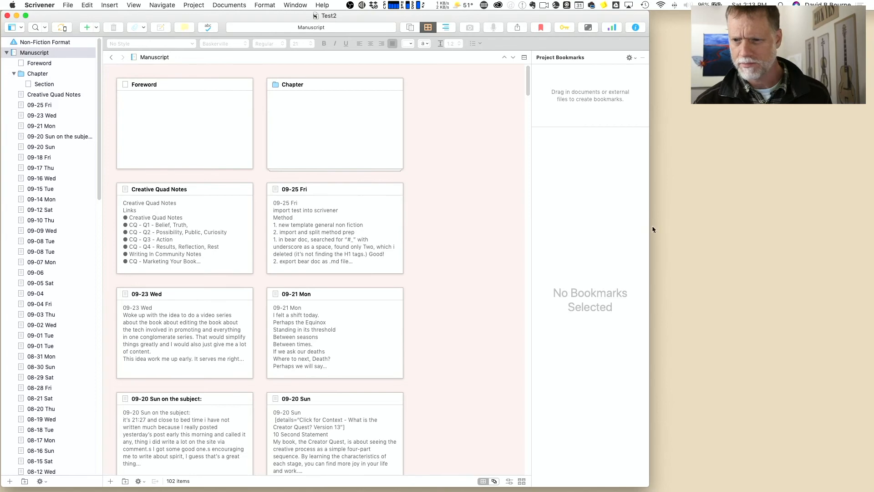
drag(651, 227, 869, 213)
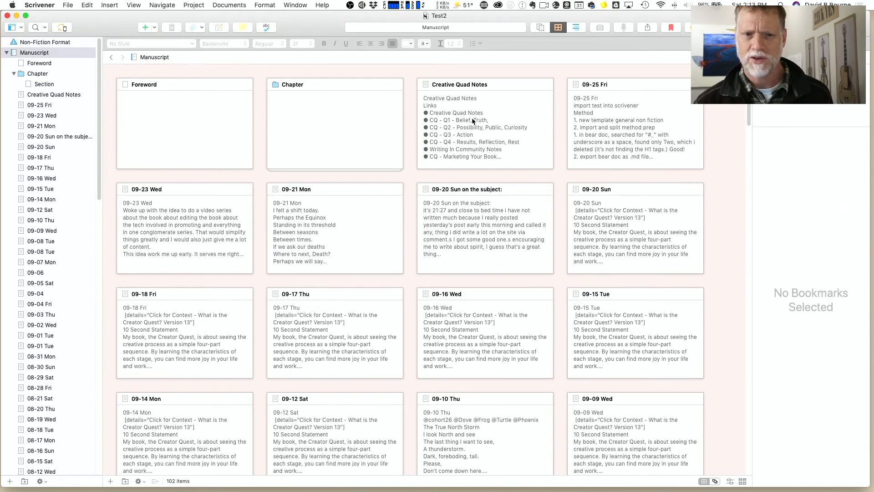
drag(496, 210, 329, 209)
click(329, 209)
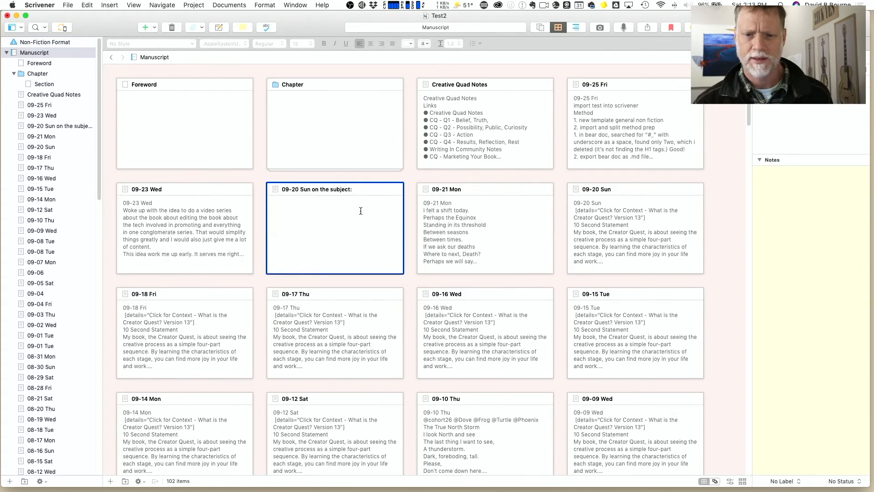
drag(336, 322, 167, 204)
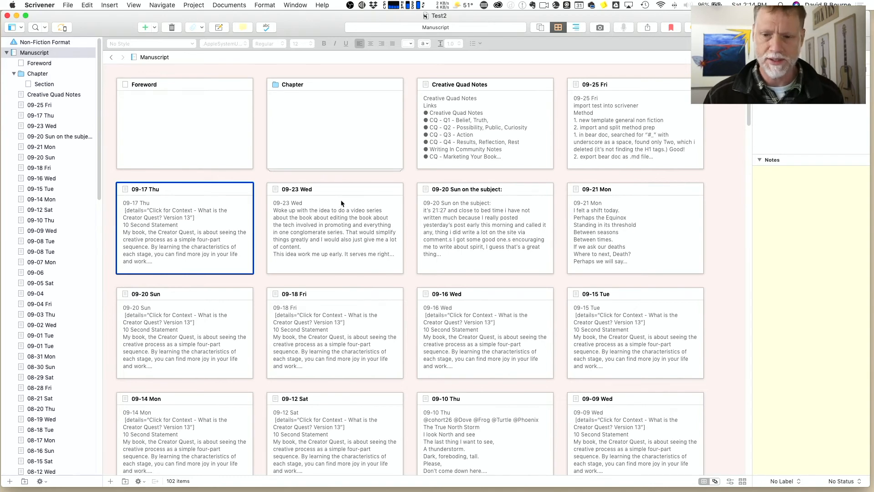
Move the Creative Quad Notes, "09-20 Sun on the subject:" and 09-20 Sun cards together from the Manuscript into the Notes folder
click(448, 115)
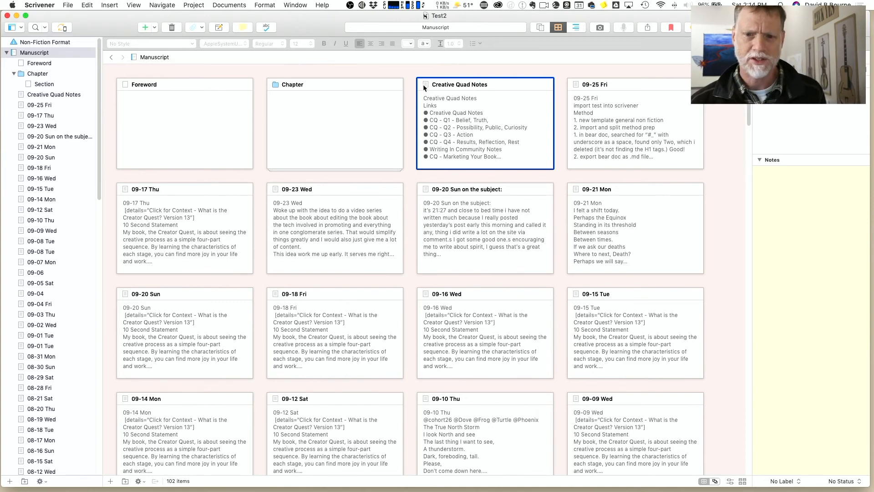
mouse_move(423, 84)
mouse_down()
mouse_move(423, 117)
mouse_move(342, 152)
mouse_move(397, 137)
mouse_move(418, 86)
mouse_up()
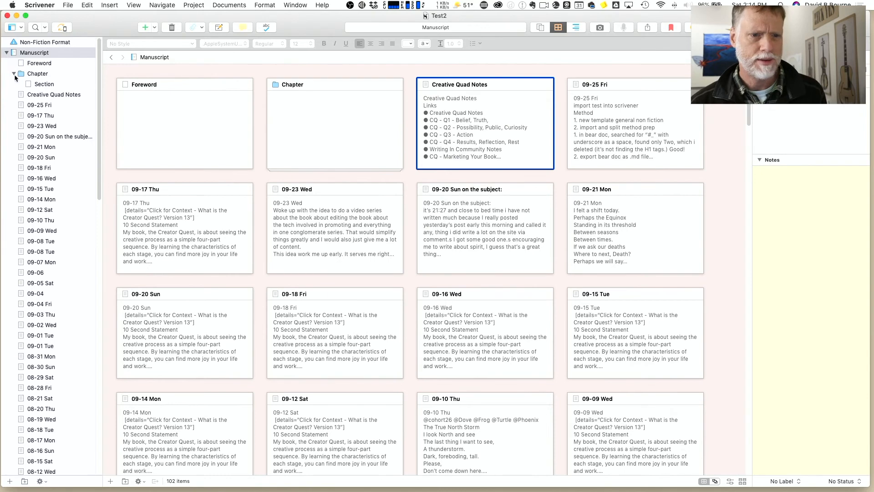
scroll(55, 142, down, 15)
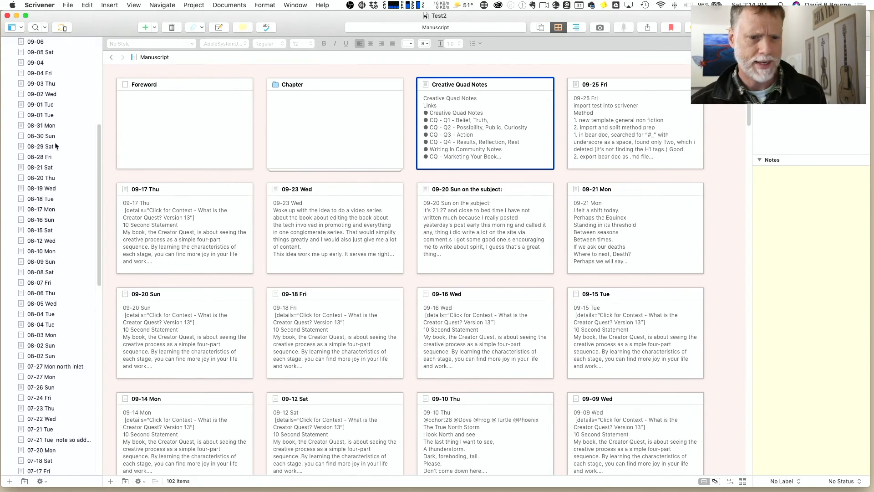
scroll(55, 144, down, 10)
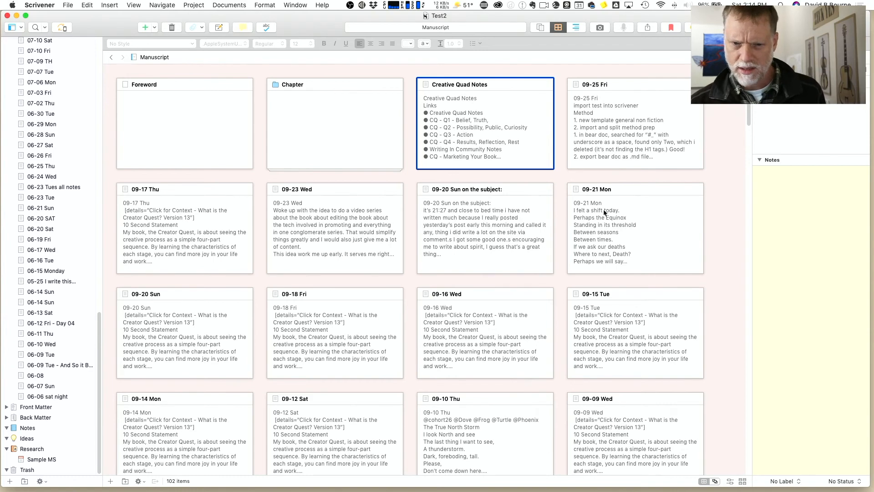
super+click(484, 225)
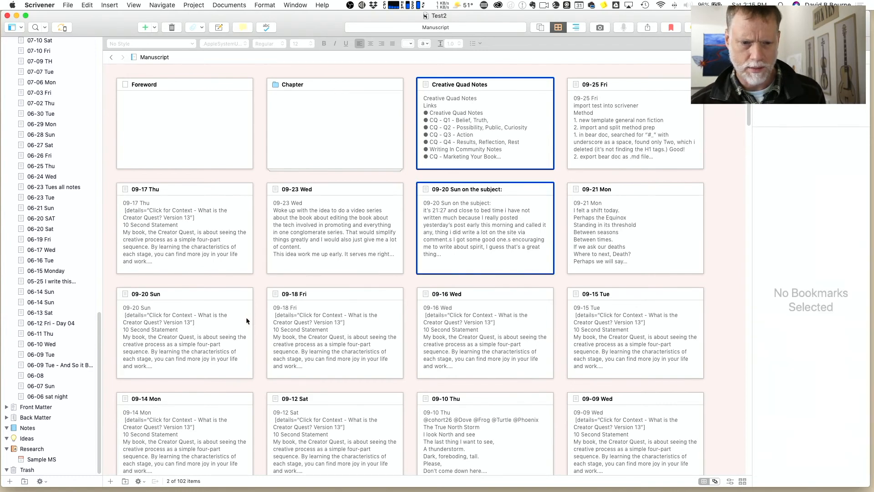
super+click(186, 321)
drag(186, 321, 66, 419)
drag(28, 450, 34, 427)
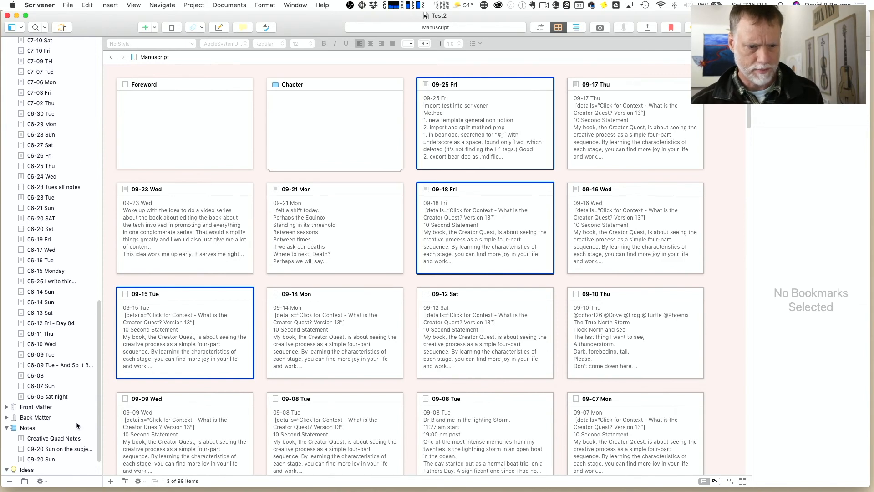
View the cards in the Notes folder and return to the Manuscript corkboard
click(21, 426)
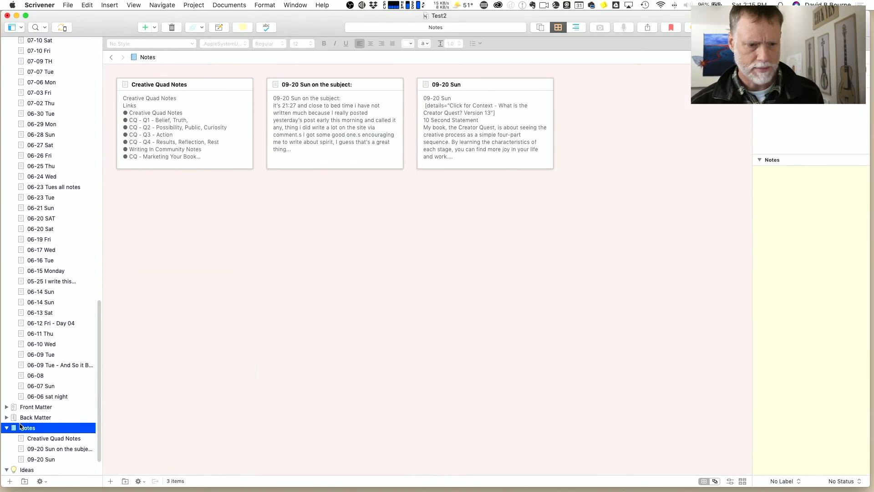
scroll(56, 282, up, 10)
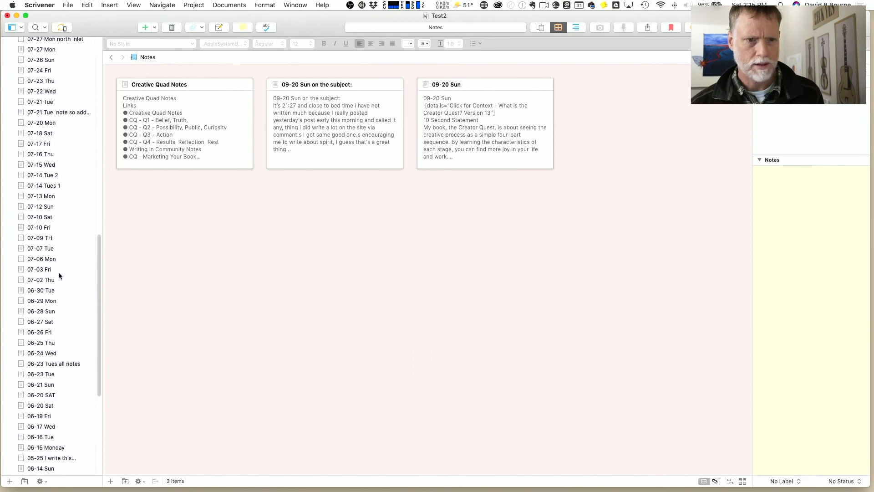
scroll(54, 144, up, 10)
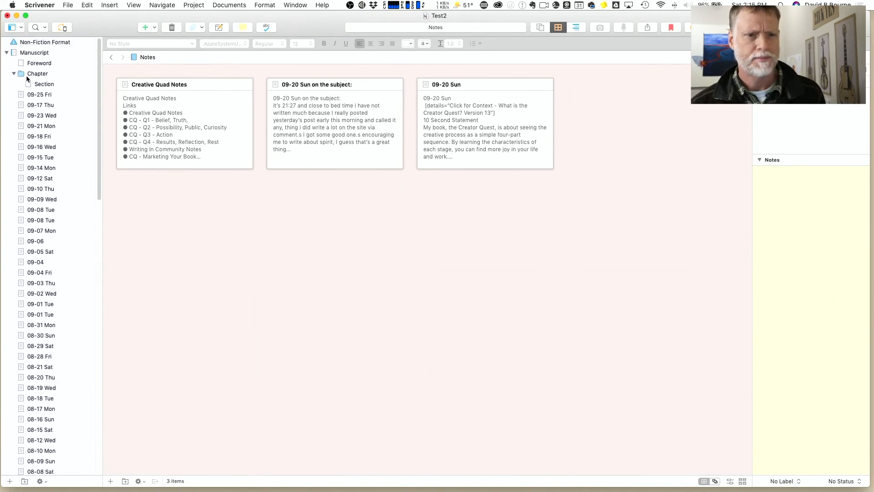
click(19, 55)
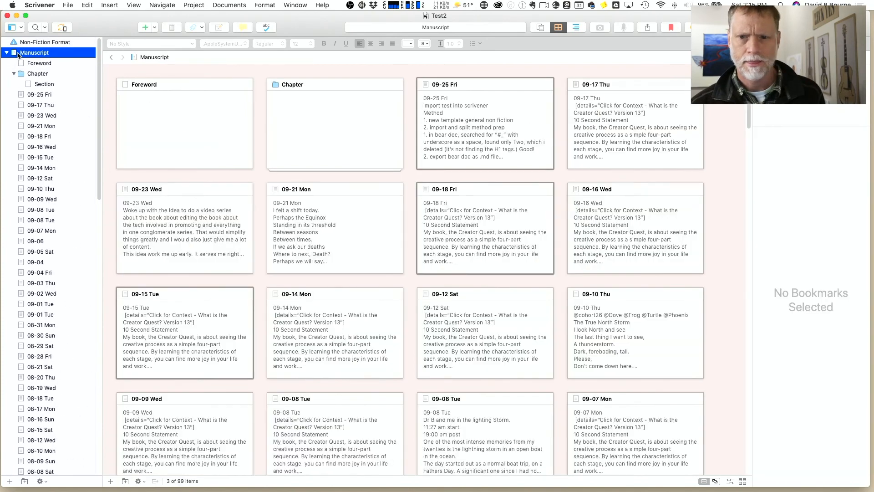